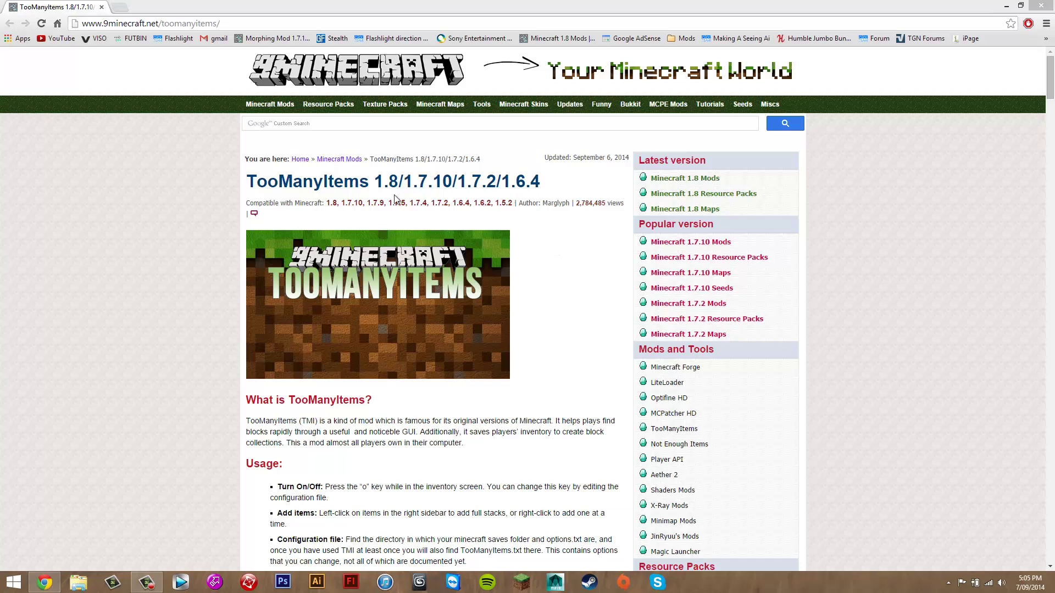
Step: Scroll to the Minecraft 1.8 Non-Forge box and follow its Download from Server link
{"action": "scroll", "coordinate": [375, 327], "scroll_direction": "down", "scroll_amount": 2}
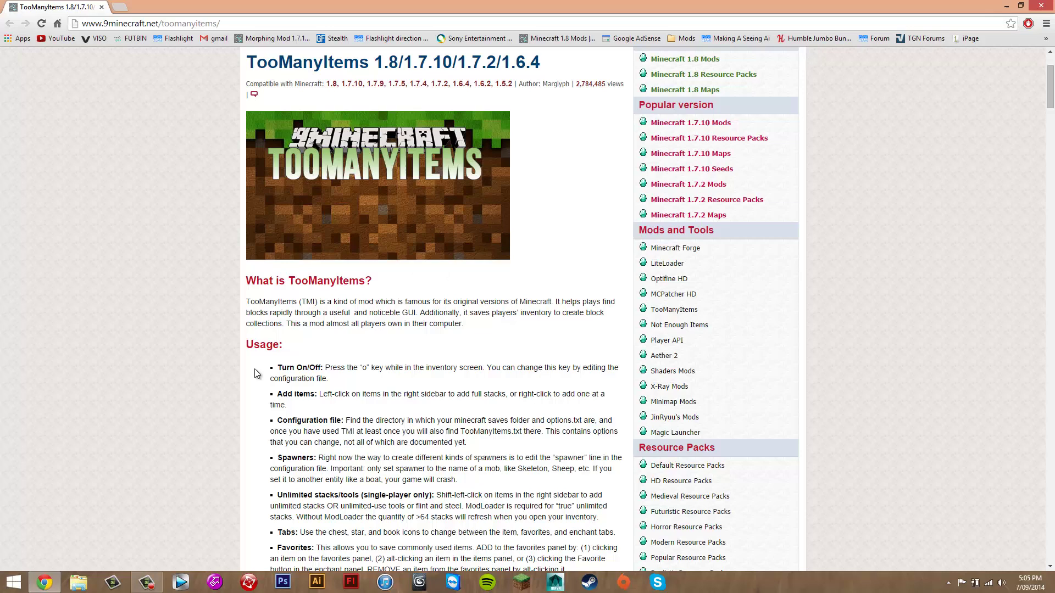
{"action": "scroll", "coordinate": [254, 369], "scroll_direction": "up", "scroll_amount": 2}
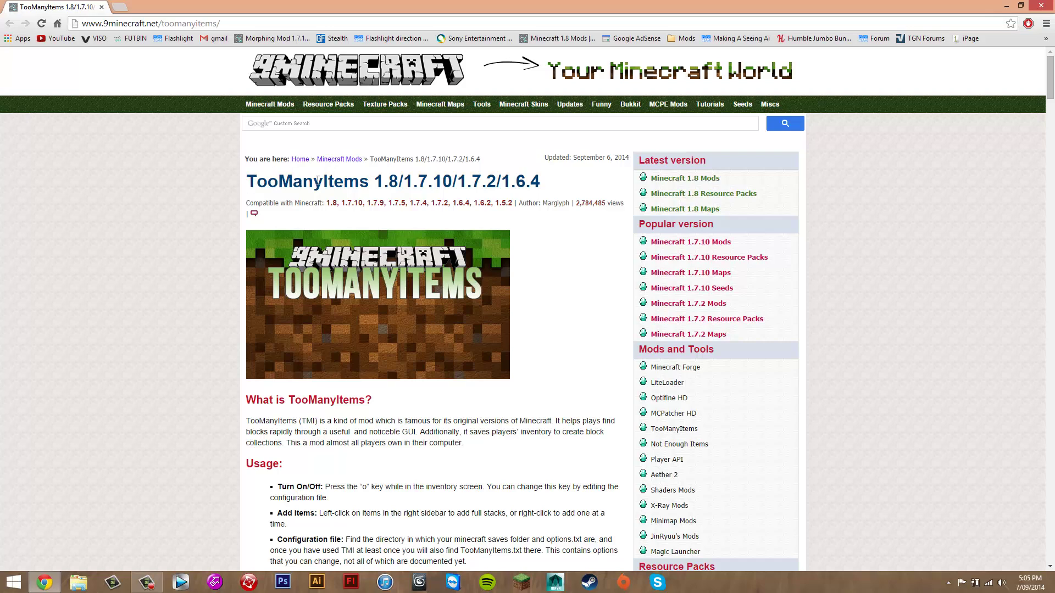
{"action": "scroll", "coordinate": [250, 273], "scroll_direction": "down", "scroll_amount": 4}
{"action": "scroll", "coordinate": [331, 272], "scroll_direction": "up", "scroll_amount": 4}
{"action": "scroll", "coordinate": [208, 287], "scroll_direction": "down", "scroll_amount": 20}
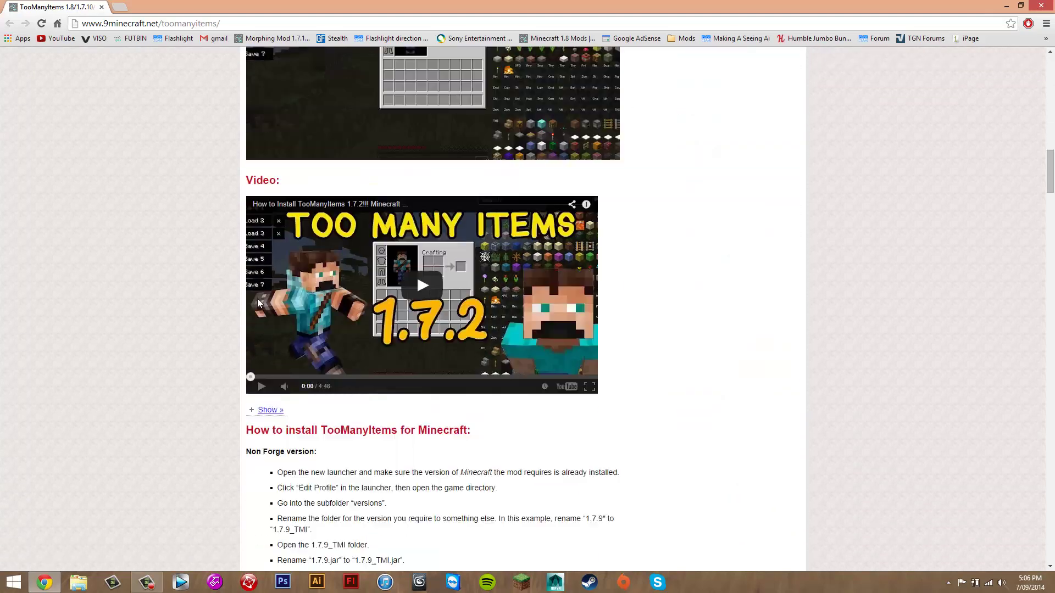
{"action": "scroll", "coordinate": [343, 324], "scroll_direction": "down", "scroll_amount": 8}
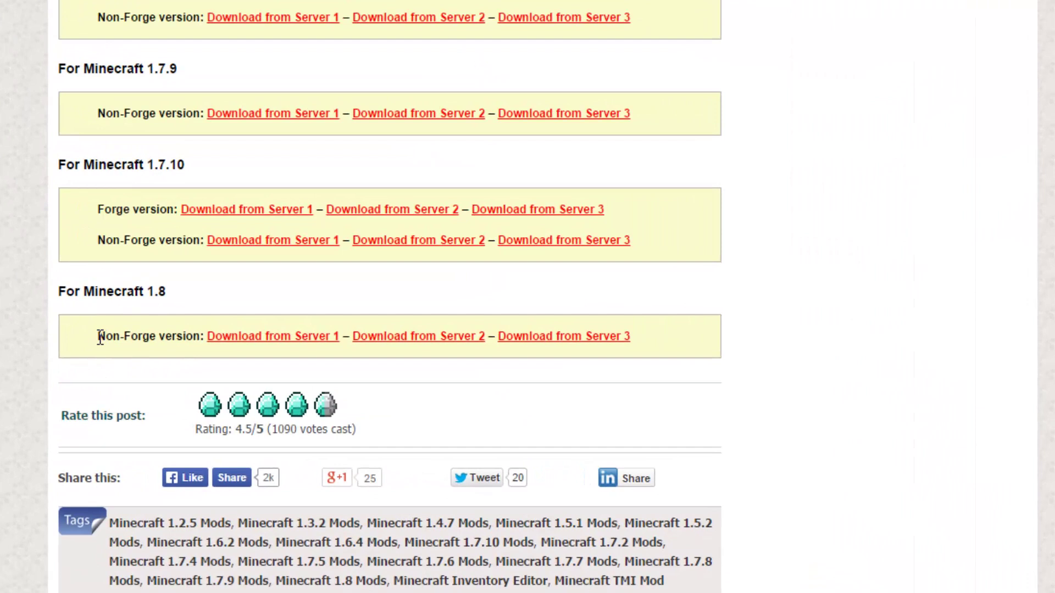
{"action": "left_click_drag", "start_coordinate": [100, 337], "coordinate": [204, 339]}
{"action": "left_click", "coordinate": [199, 336]}
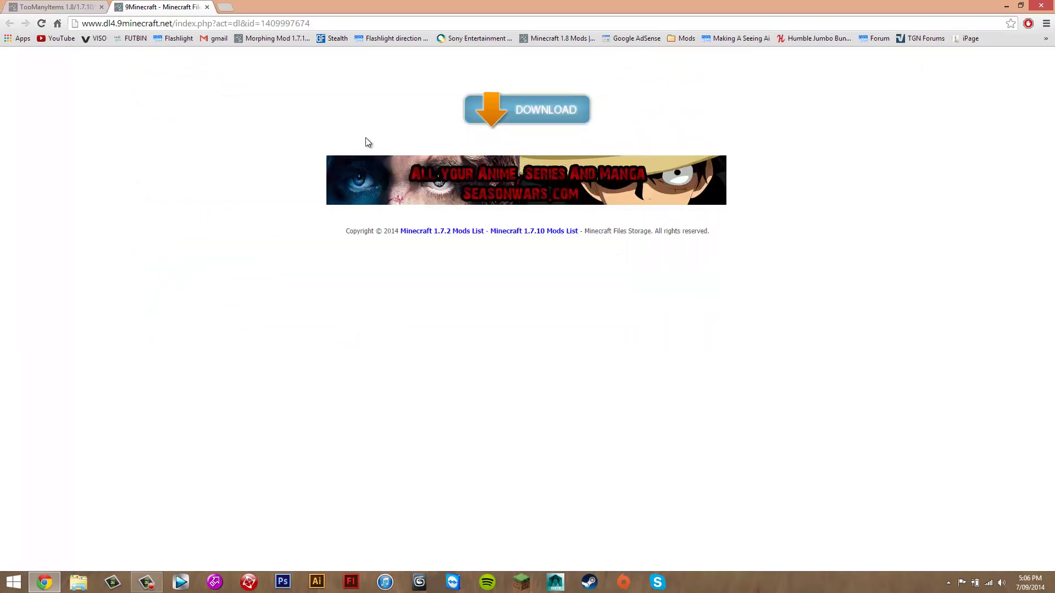
Step: Download the TooManyItems non-Forge zip and drop it onto the desktop
{"action": "left_click", "coordinate": [501, 114]}
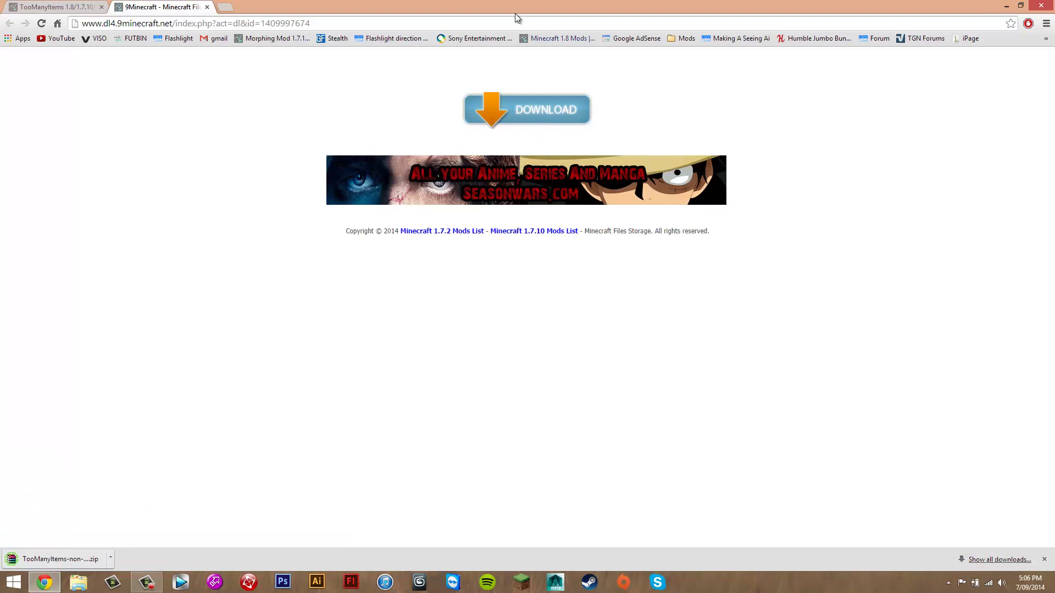
{"action": "left_click_drag", "start_coordinate": [516, 13], "coordinate": [0, 330]}
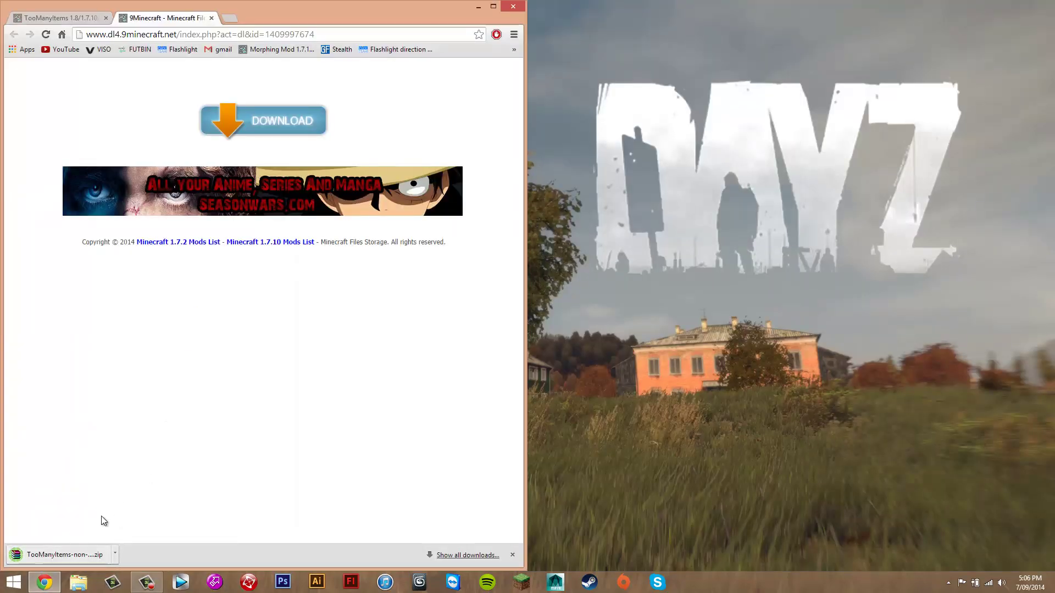
{"action": "mouse_move", "coordinate": [44, 556]}
{"action": "left_mouse_down"}
{"action": "mouse_move", "coordinate": [846, 189]}
{"action": "mouse_move", "coordinate": [715, 187]}
{"action": "left_mouse_up"}
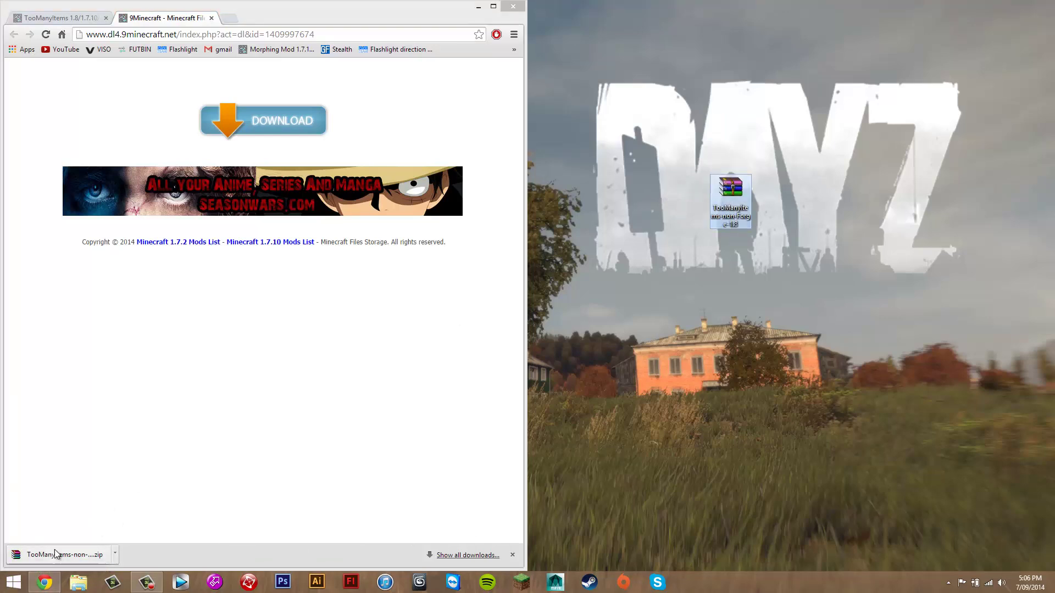
Step: Clear the desktop selection and close Chrome
{"action": "mouse_move", "coordinate": [835, 147]}
{"action": "left_mouse_down"}
{"action": "mouse_move", "coordinate": [676, 299]}
{"action": "mouse_move", "coordinate": [421, 3]}
{"action": "left_mouse_up"}
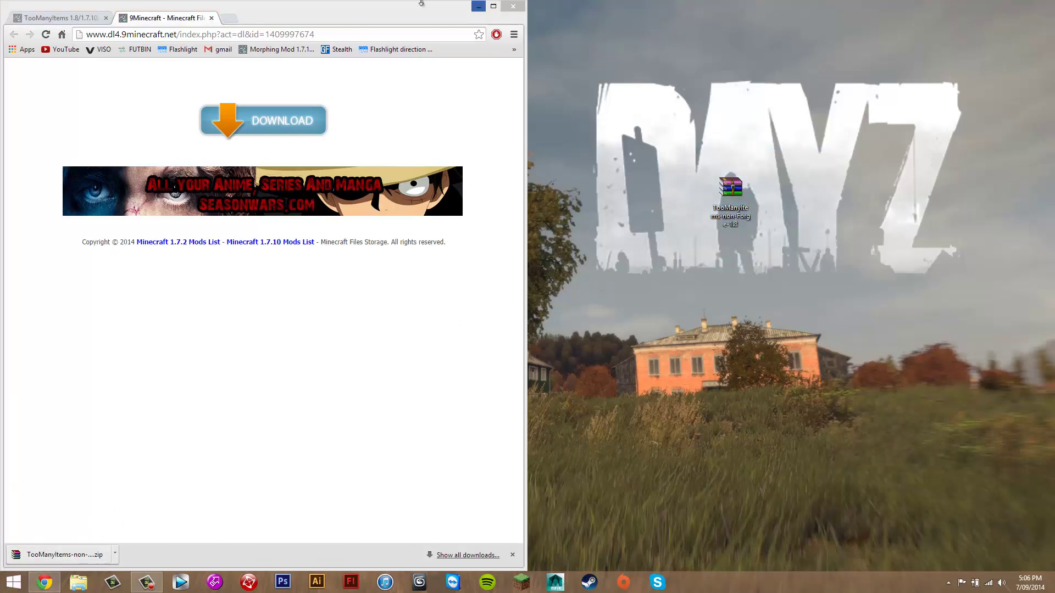
{"action": "left_click_drag", "start_coordinate": [783, 187], "coordinate": [664, 279]}
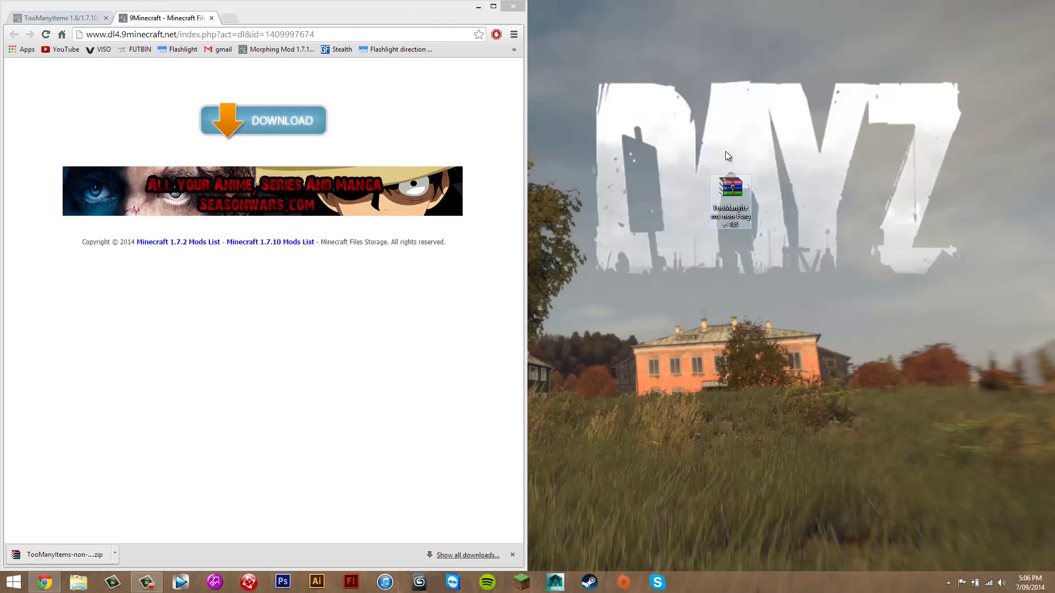
{"action": "left_click", "coordinate": [377, 21]}
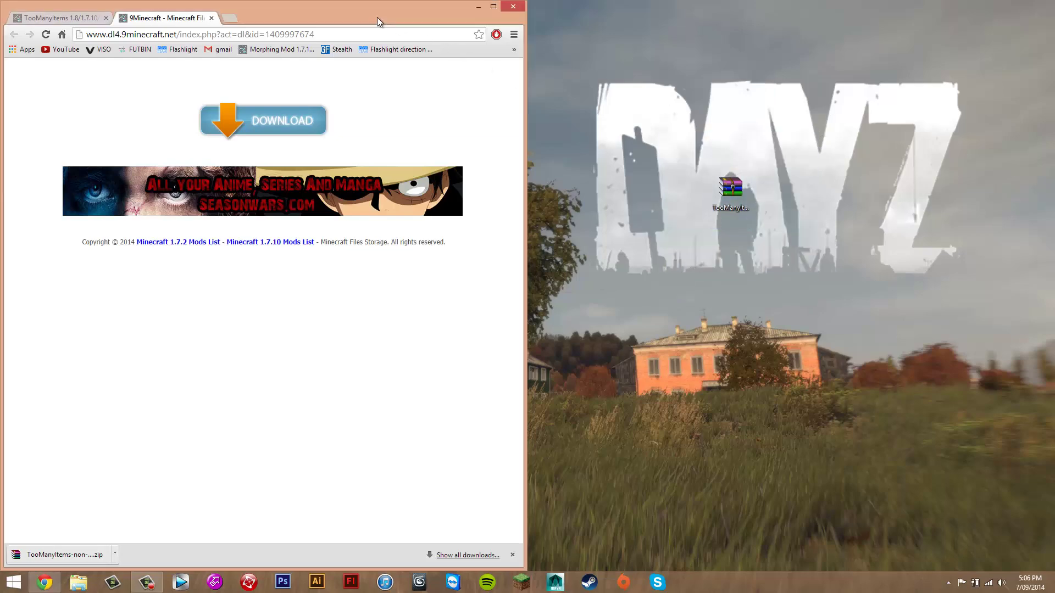
{"action": "left_click", "coordinate": [503, 11]}
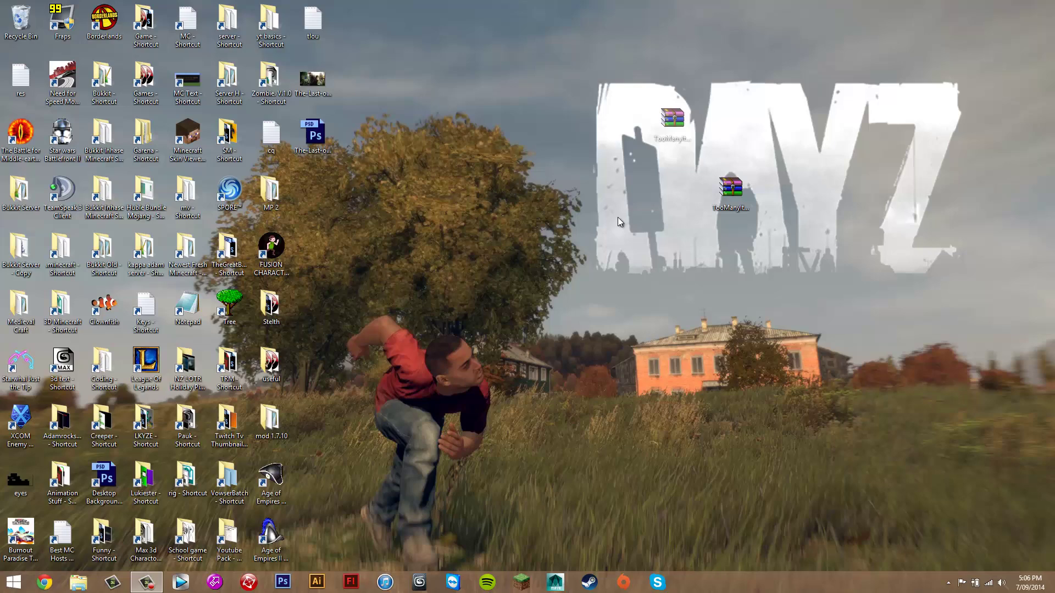
Step: Run %appdata% from the Win+R Run dialog to open the Roaming folder
{"action": "mouse_move", "coordinate": [813, 116]}
{"action": "left_mouse_down"}
{"action": "mouse_move", "coordinate": [561, 306]}
{"action": "mouse_move", "coordinate": [626, 213]}
{"action": "left_mouse_up"}
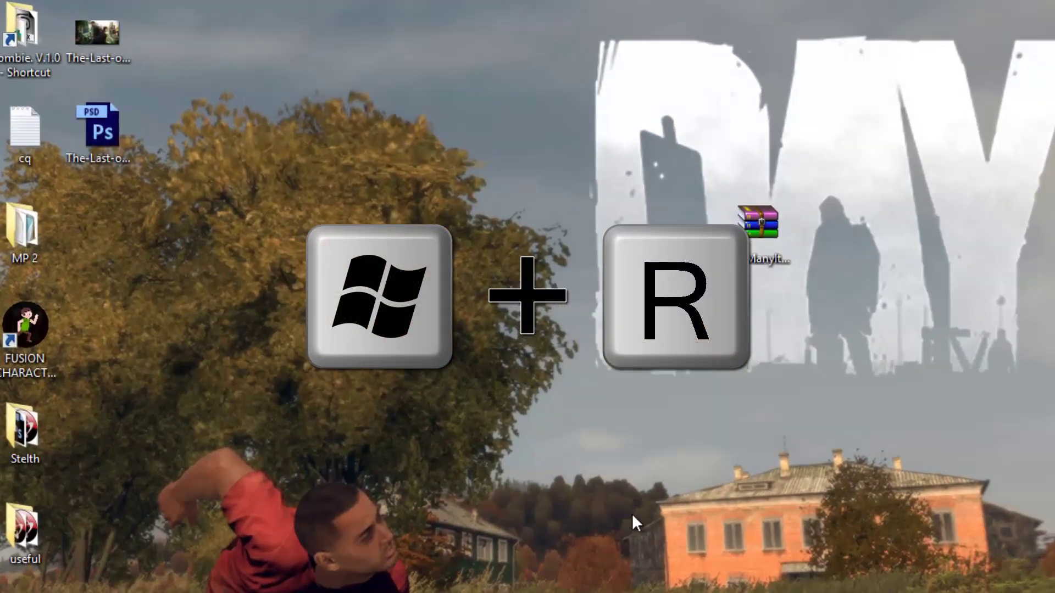
{"action": "key", "text": "super+r"}
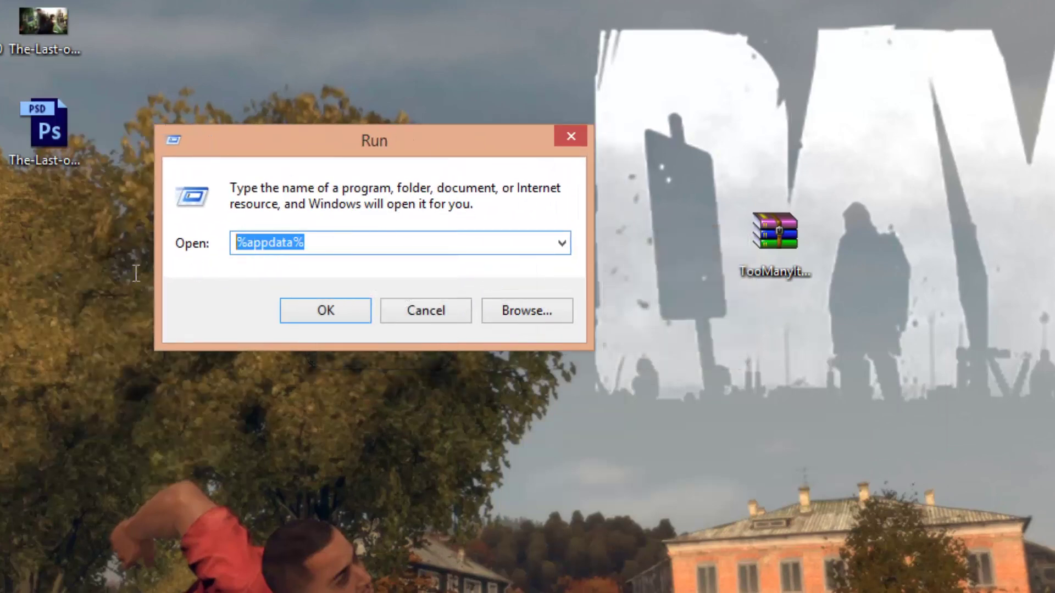
{"action": "left_click", "coordinate": [346, 248]}
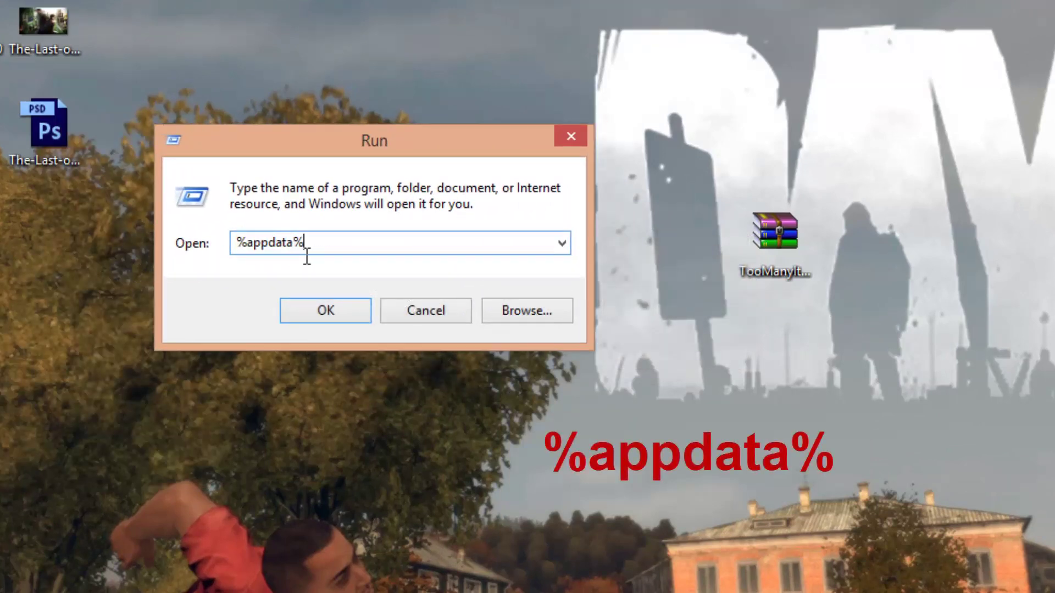
{"action": "mouse_move", "coordinate": [307, 258]}
{"action": "left_mouse_down"}
{"action": "mouse_move", "coordinate": [285, 247]}
{"action": "mouse_move", "coordinate": [305, 247]}
{"action": "left_mouse_up"}
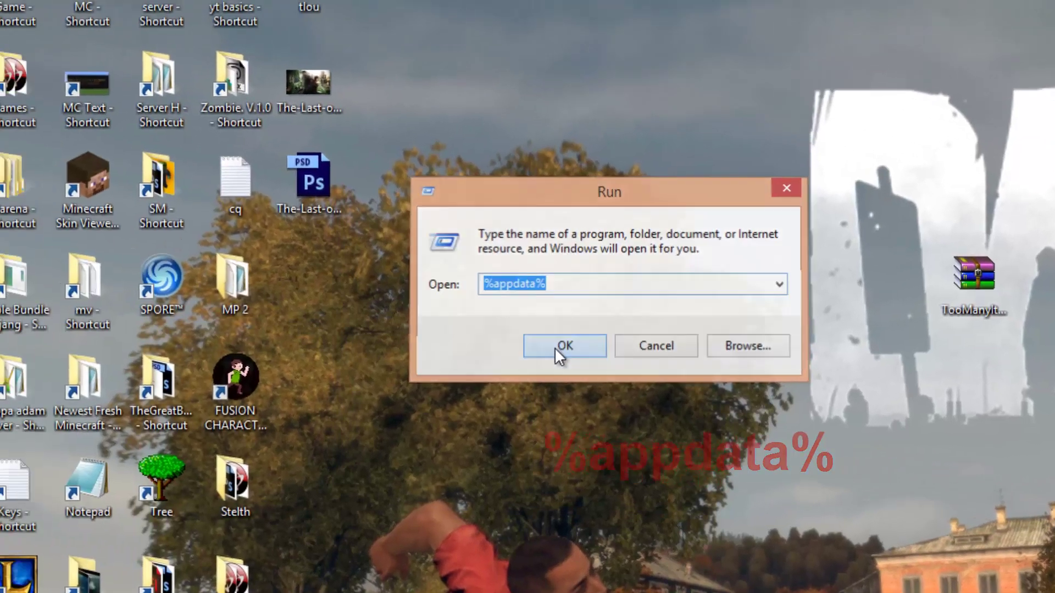
{"action": "left_click", "coordinate": [324, 310]}
Step: Open the .minecraft folder in Roaming
{"action": "left_click_drag", "start_coordinate": [557, 22], "coordinate": [472, 22]}
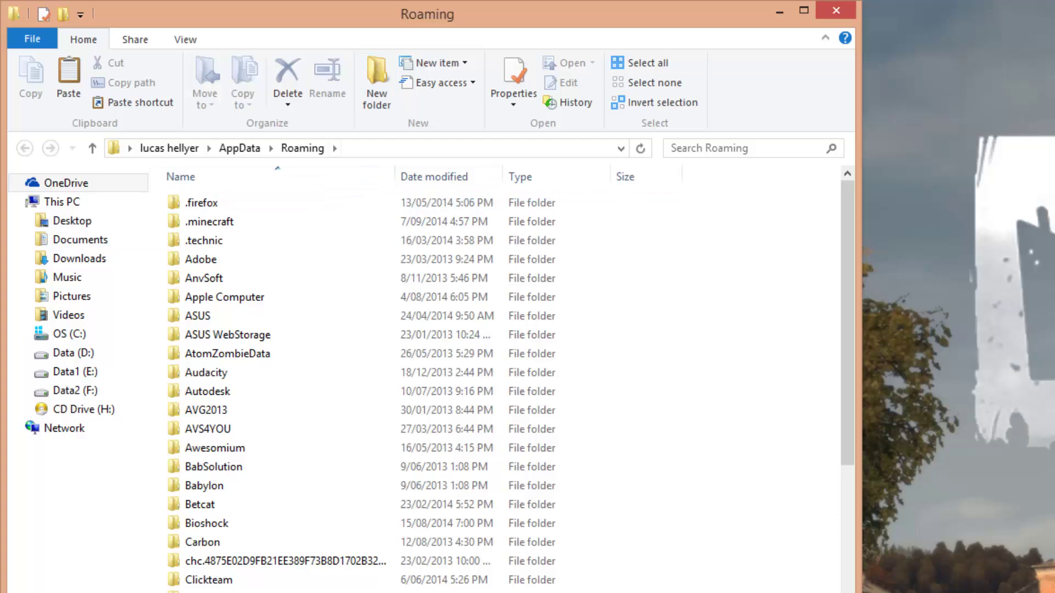
{"action": "left_click", "coordinate": [291, 220]}
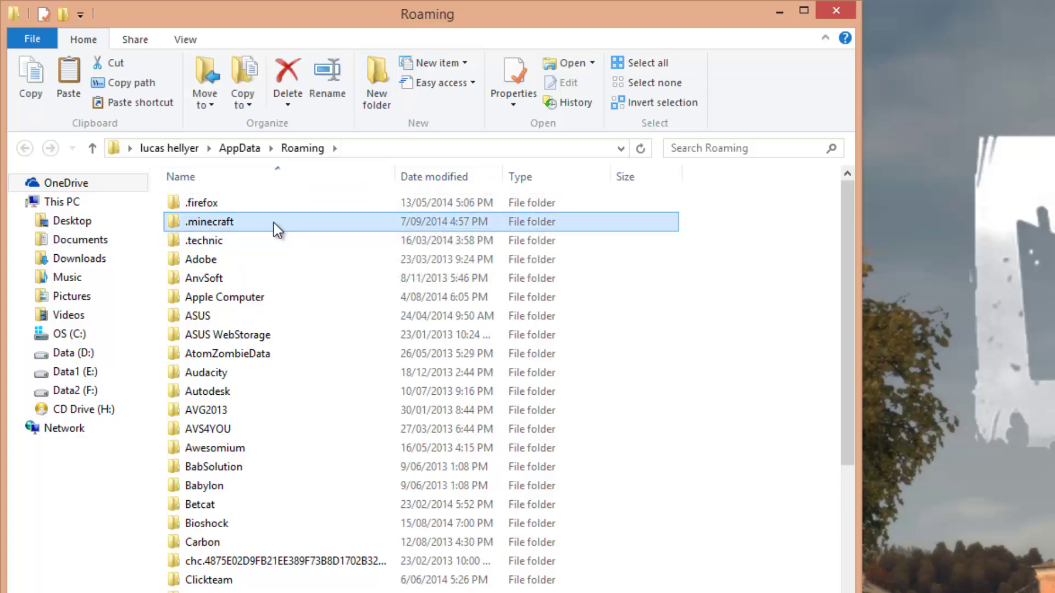
{"action": "double_click", "coordinate": [273, 221]}
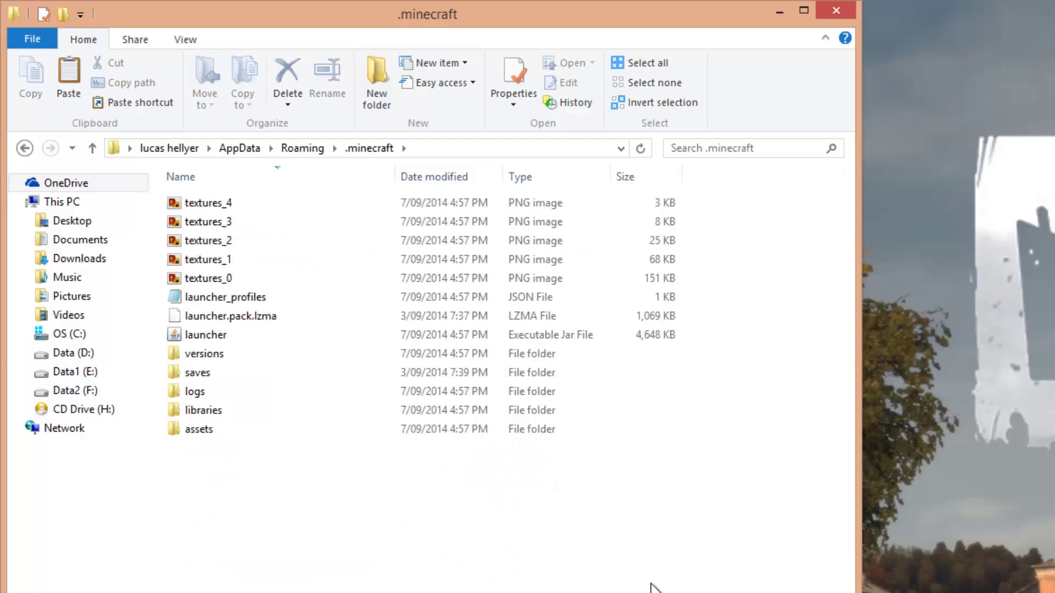
Step: Open the versions folder and select its 1.8 folder
{"action": "mouse_move", "coordinate": [662, 582]}
{"action": "left_mouse_down"}
{"action": "mouse_move", "coordinate": [151, 188]}
{"action": "mouse_move", "coordinate": [648, 431]}
{"action": "mouse_move", "coordinate": [104, 223]}
{"action": "mouse_move", "coordinate": [336, 497]}
{"action": "left_mouse_up"}
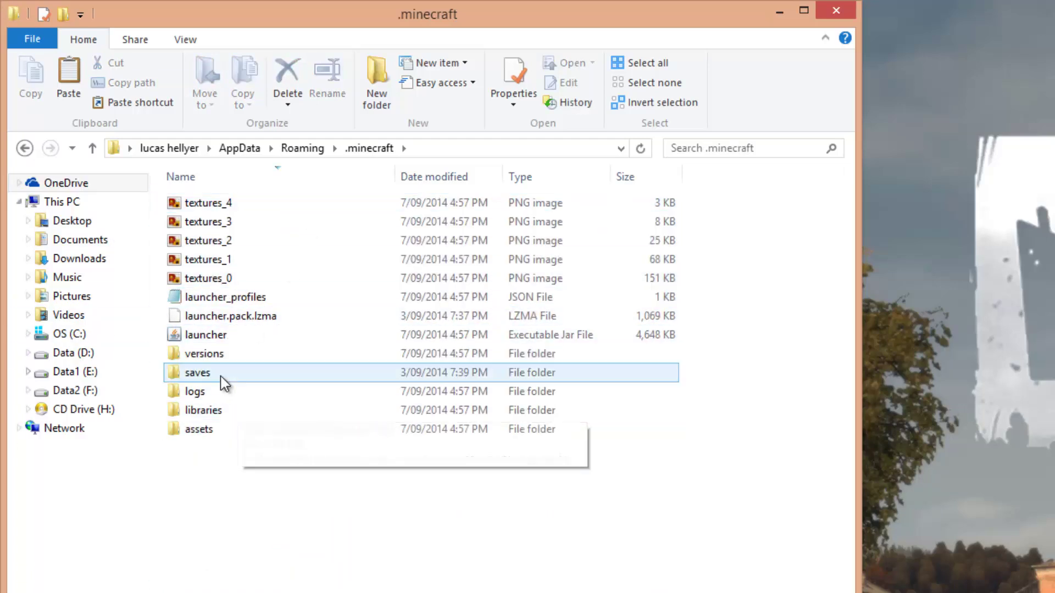
{"action": "left_click", "coordinate": [203, 355]}
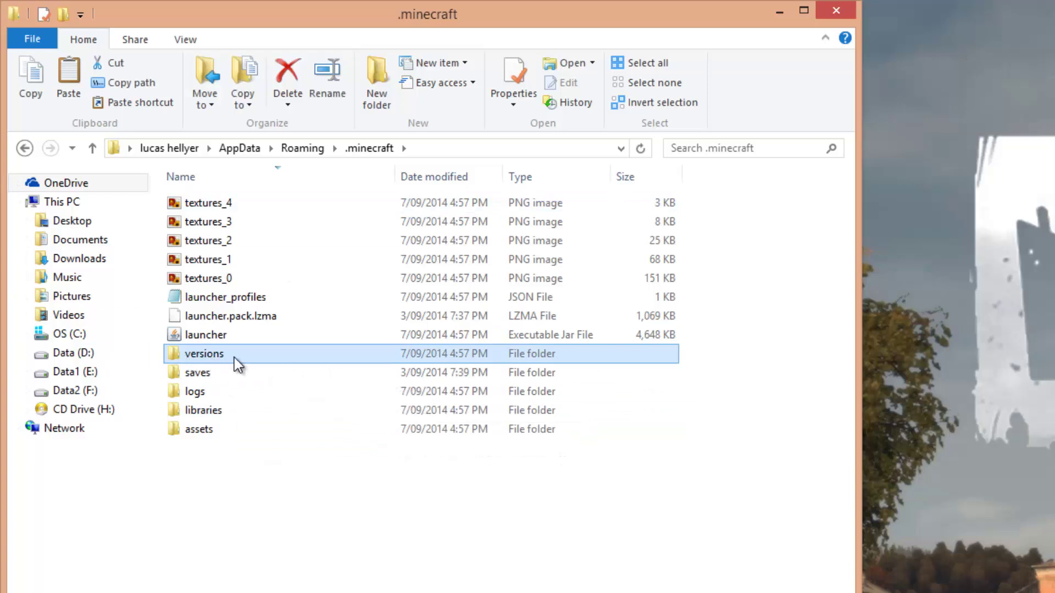
{"action": "double_click", "coordinate": [204, 357]}
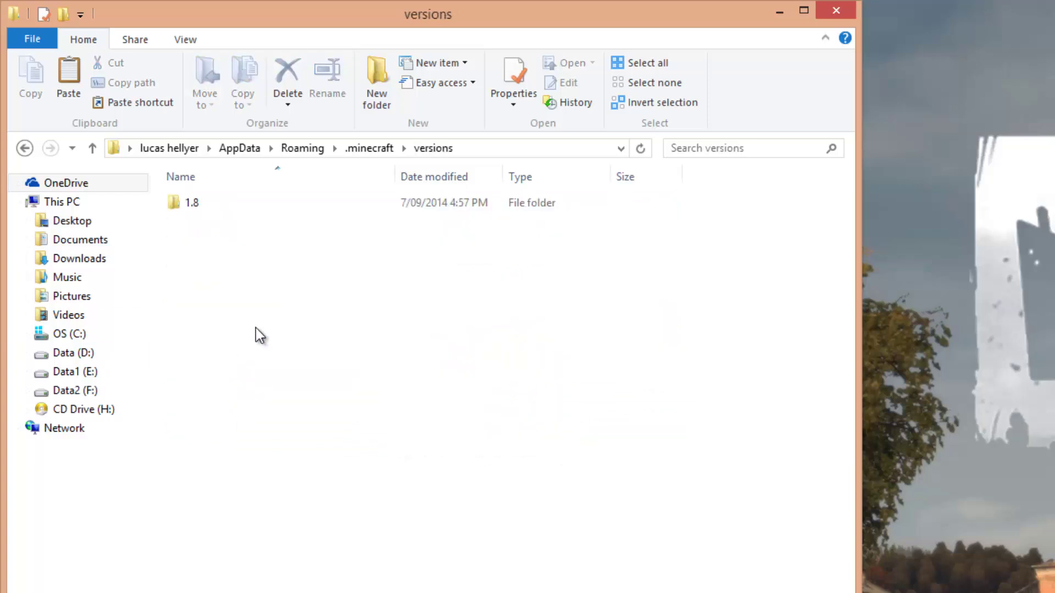
{"action": "mouse_move", "coordinate": [730, 240]}
{"action": "left_mouse_down"}
{"action": "mouse_move", "coordinate": [148, 187]}
{"action": "mouse_move", "coordinate": [3, 131]}
{"action": "mouse_move", "coordinate": [104, 187]}
{"action": "mouse_move", "coordinate": [212, 199]}
{"action": "mouse_move", "coordinate": [246, 247]}
{"action": "mouse_move", "coordinate": [207, 190]}
{"action": "left_mouse_up"}
{"action": "left_click", "coordinate": [260, 204]}
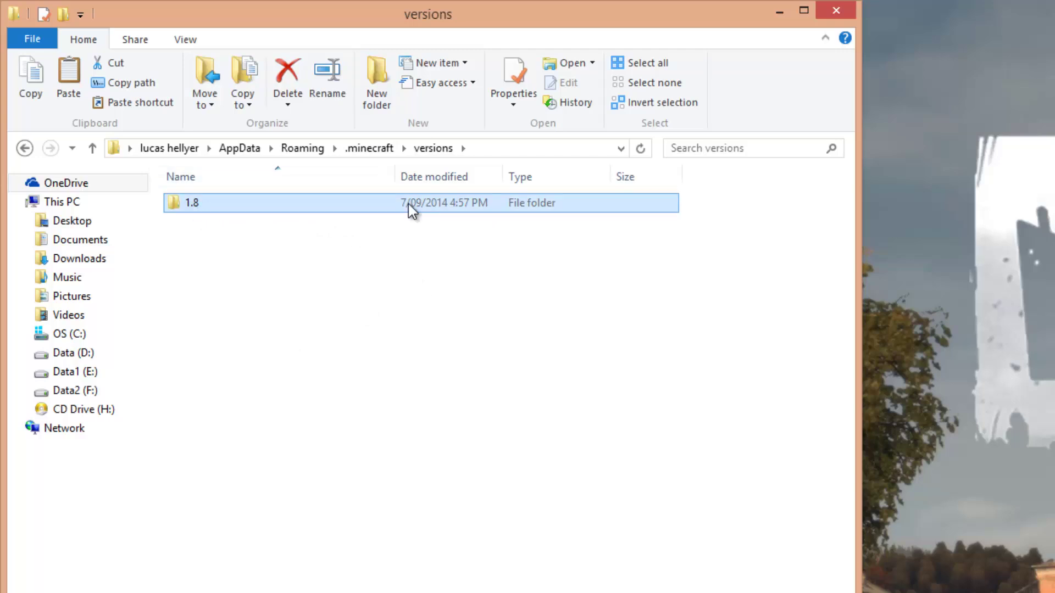
{"action": "mouse_move", "coordinate": [624, 319]}
{"action": "left_mouse_down"}
{"action": "mouse_move", "coordinate": [535, 268]}
{"action": "mouse_move", "coordinate": [337, 207]}
{"action": "mouse_move", "coordinate": [297, 231]}
{"action": "left_mouse_up"}
{"action": "left_click", "coordinate": [257, 255]}
{"action": "left_click", "coordinate": [212, 204]}
{"action": "left_click", "coordinate": [291, 250]}
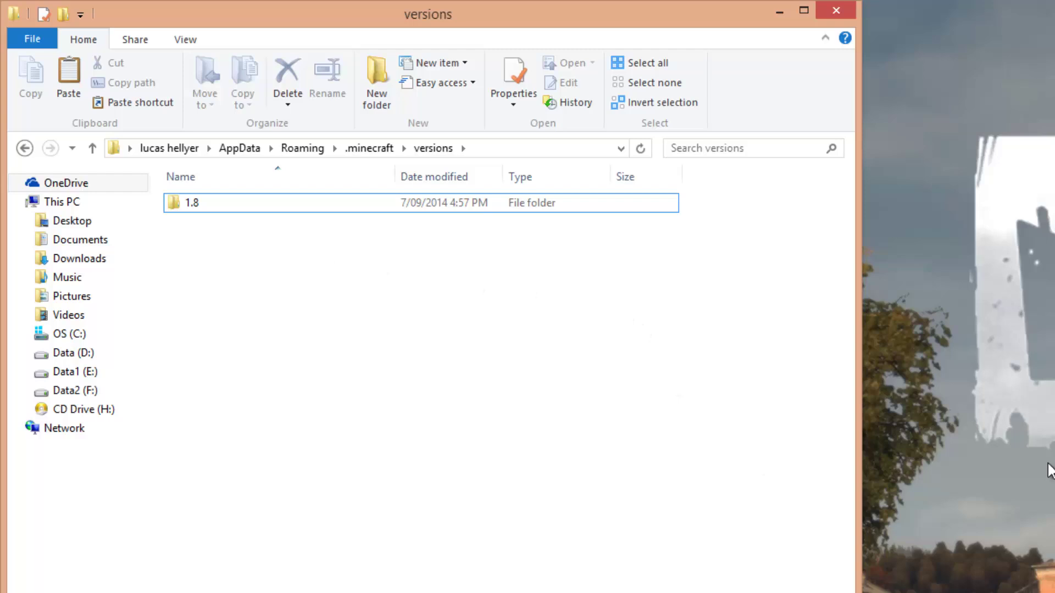
{"action": "mouse_move", "coordinate": [626, 282]}
{"action": "left_mouse_down"}
{"action": "mouse_move", "coordinate": [151, 188]}
{"action": "mouse_move", "coordinate": [225, 190]}
{"action": "mouse_move", "coordinate": [320, 262]}
{"action": "mouse_move", "coordinate": [307, 259]}
{"action": "left_mouse_up"}
Step: Copy and paste the 1.8 folder in versions, then select the '1.8 - Copy' duplicate
{"action": "left_click", "coordinate": [211, 208]}
{"action": "right_click", "coordinate": [200, 206]}
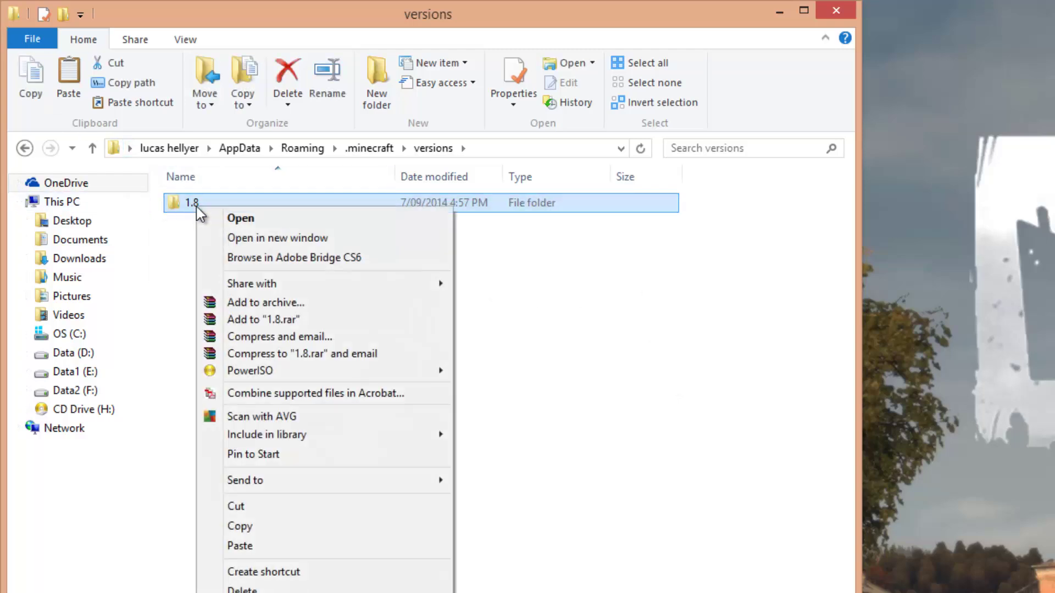
{"action": "left_click", "coordinate": [238, 524]}
{"action": "right_click", "coordinate": [218, 257]}
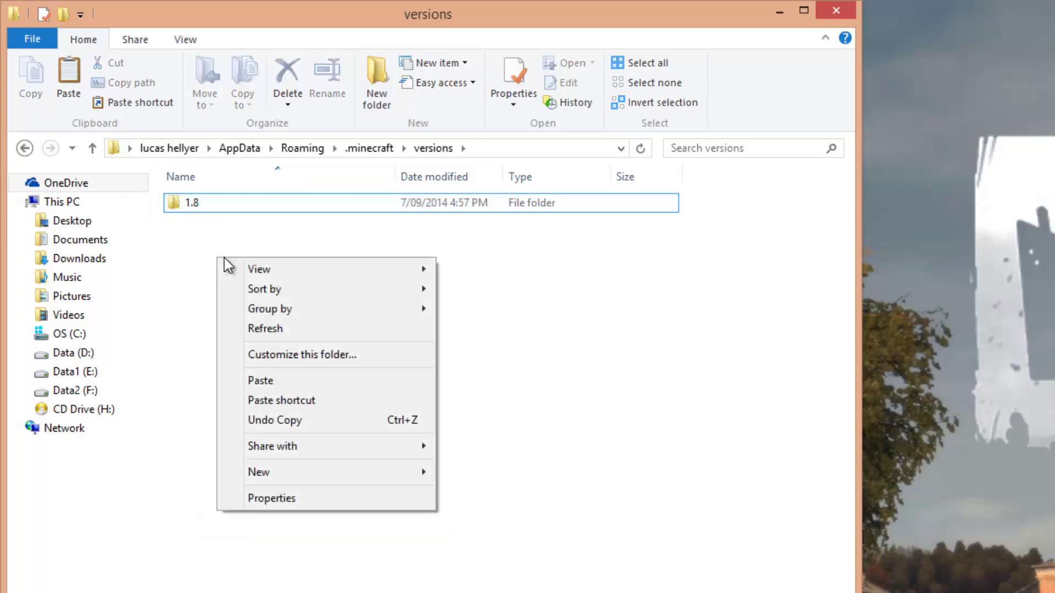
{"action": "left_click", "coordinate": [256, 379]}
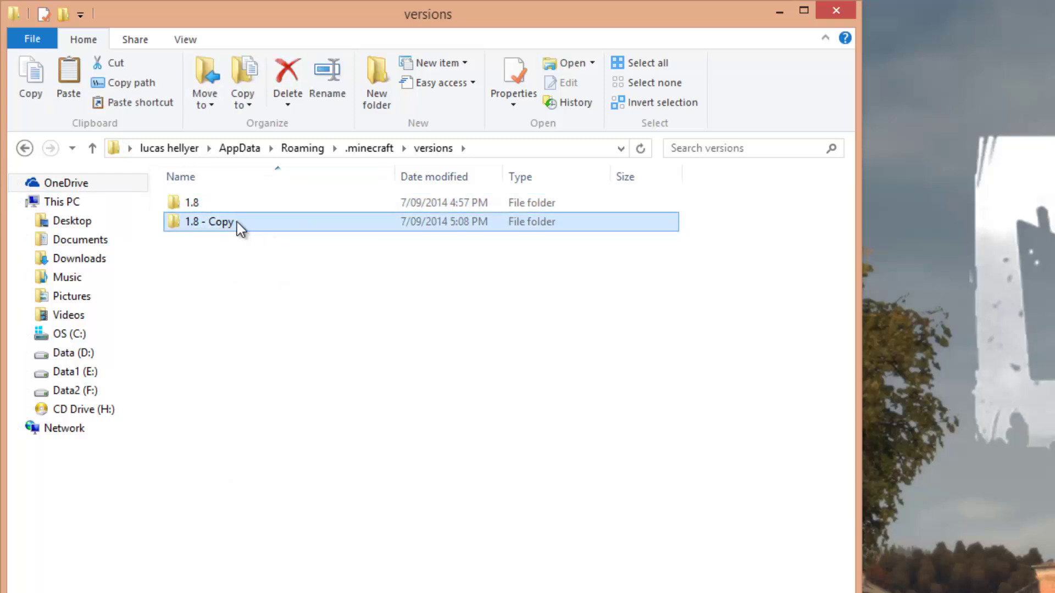
{"action": "key", "text": "ctrl+a"}
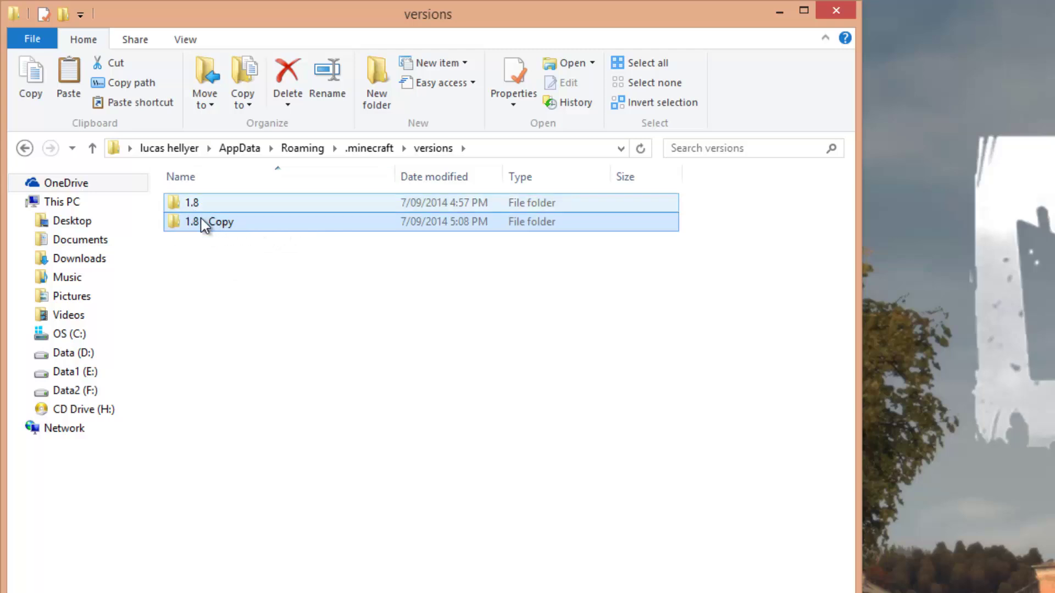
{"action": "key", "text": "Up"}
{"action": "left_click", "coordinate": [235, 226]}
{"action": "key", "text": "ctrl+a"}
{"action": "left_click", "coordinate": [225, 222]}
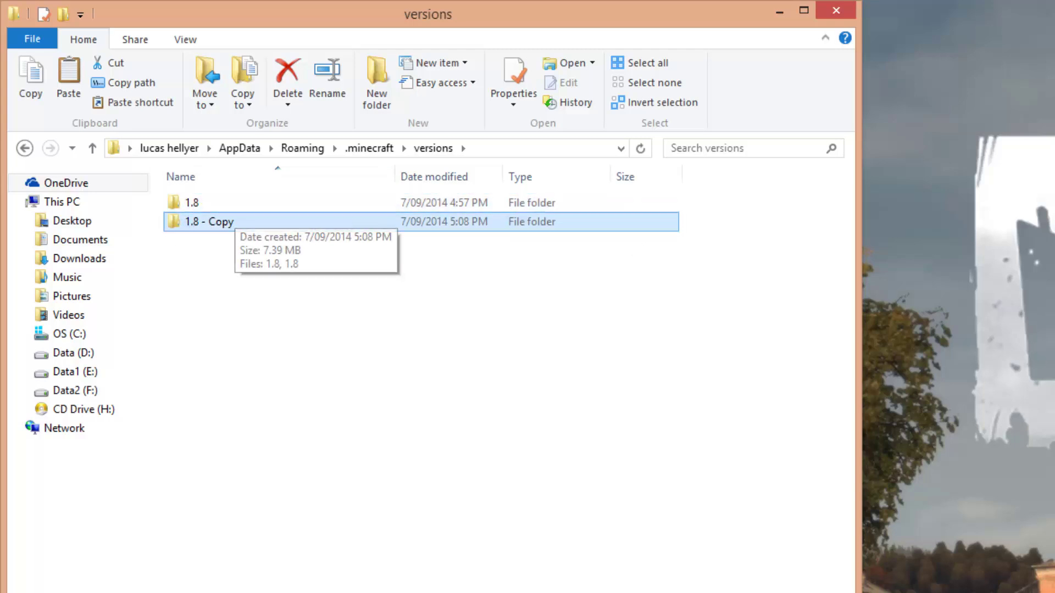
Step: Rename the duplicate to tmi, open it, and select its 1.8 jar and JSON files
{"action": "right_click", "coordinate": [192, 219]}
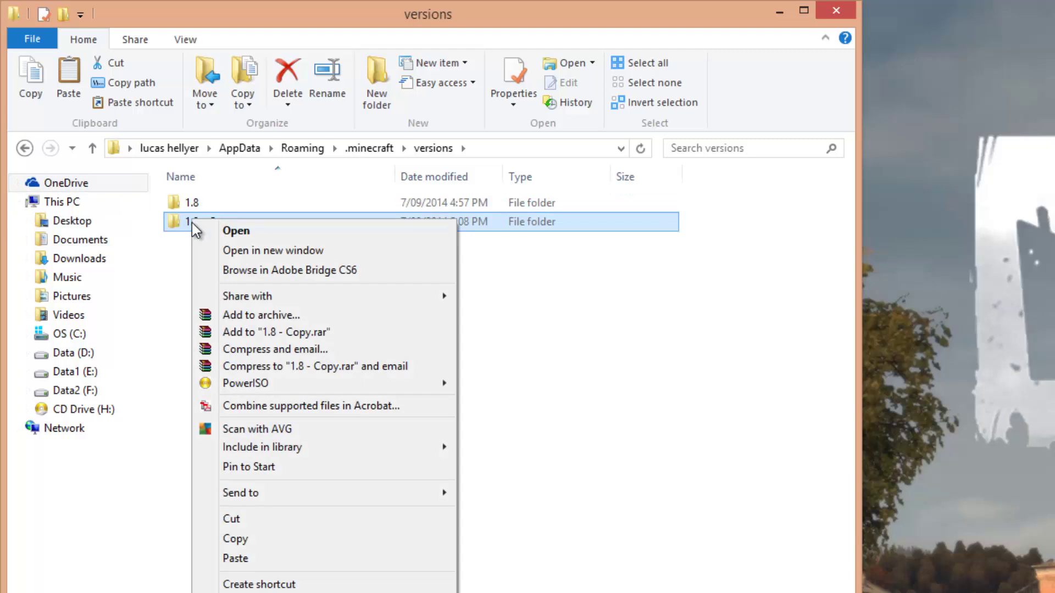
{"action": "right_click", "coordinate": [183, 194]}
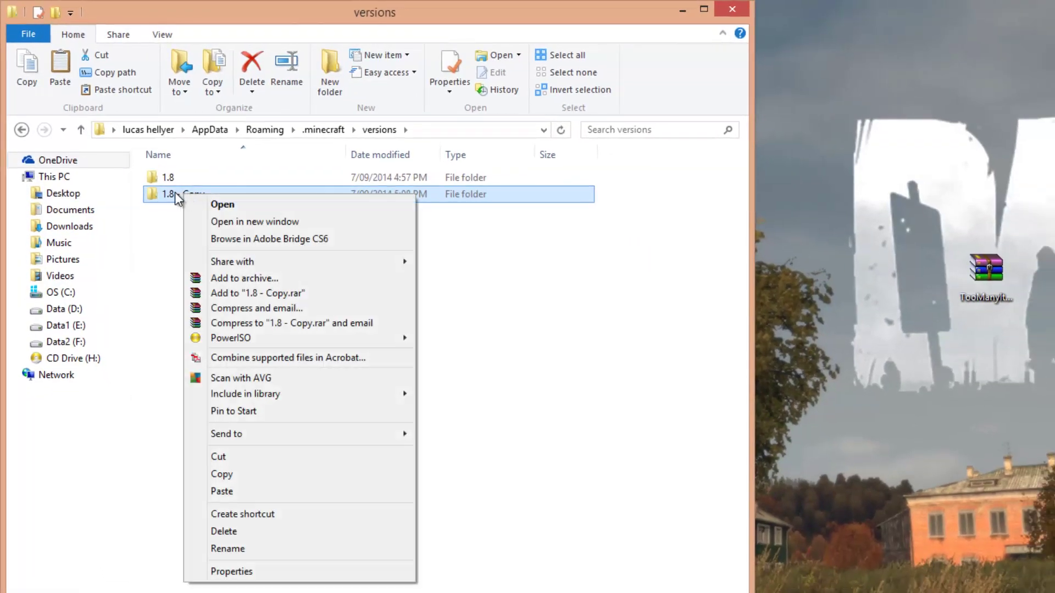
{"action": "left_click", "coordinate": [184, 193]}
{"action": "left_click", "coordinate": [187, 195]}
{"action": "right_click", "coordinate": [190, 203]}
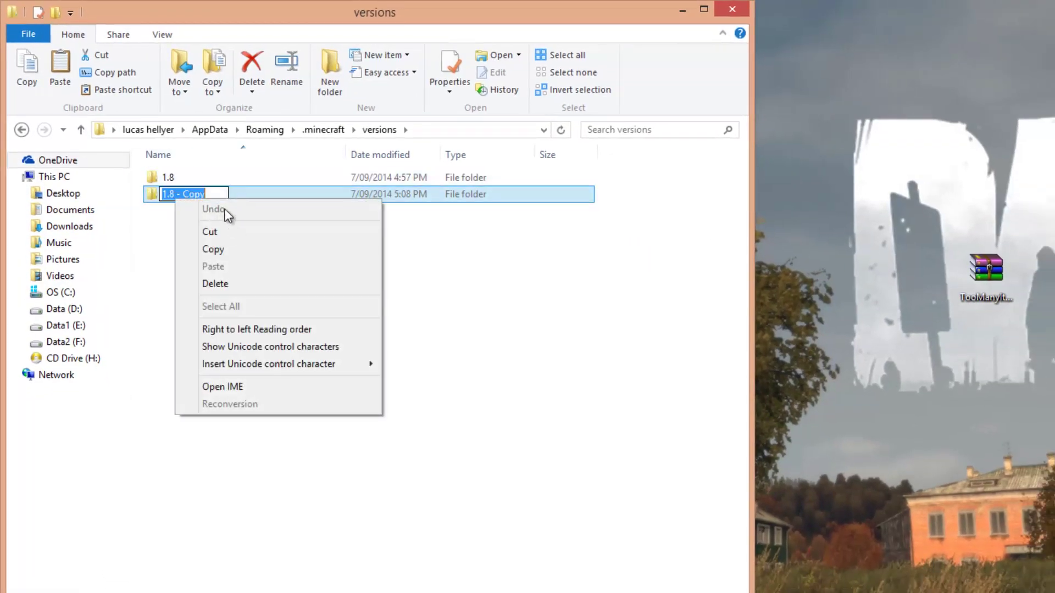
{"action": "left_click", "coordinate": [236, 194]}
{"action": "right_click", "coordinate": [233, 189]}
{"action": "left_click", "coordinate": [275, 544]}
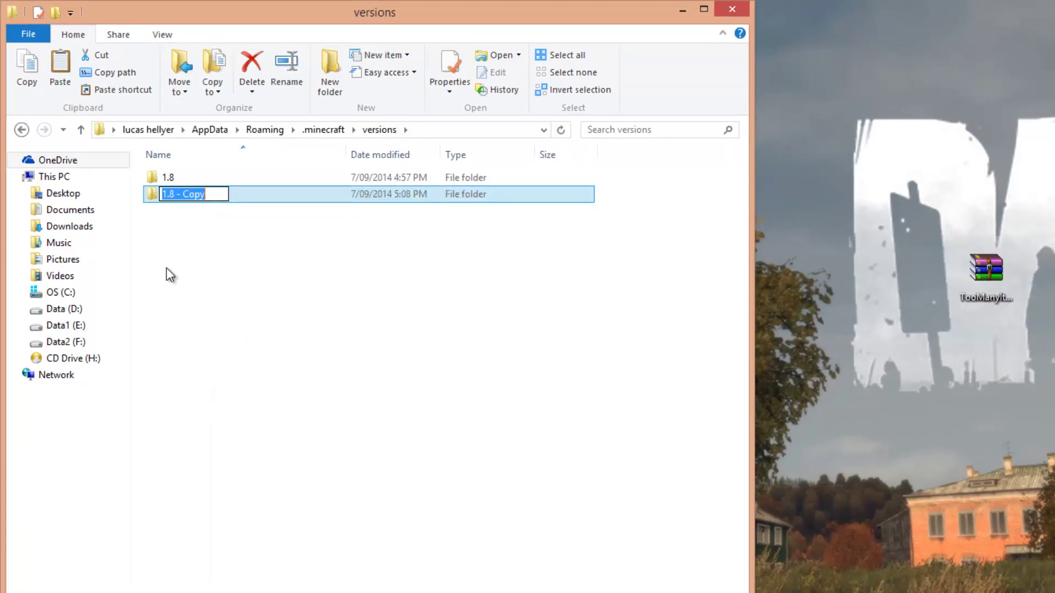
{"action": "type", "text": "tmi"}
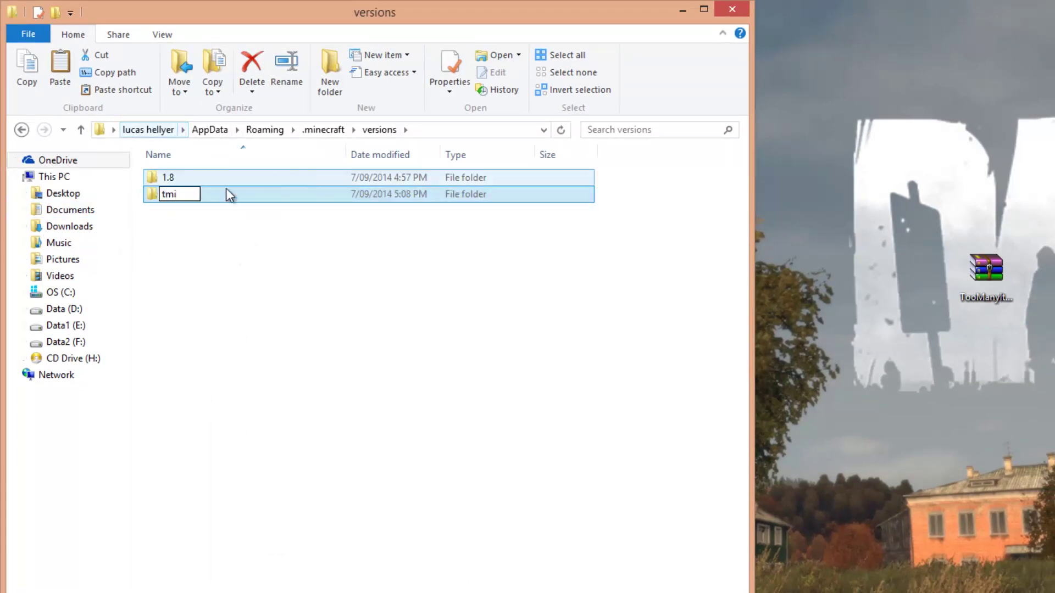
{"action": "key", "text": "Return"}
{"action": "double_click", "coordinate": [166, 196]}
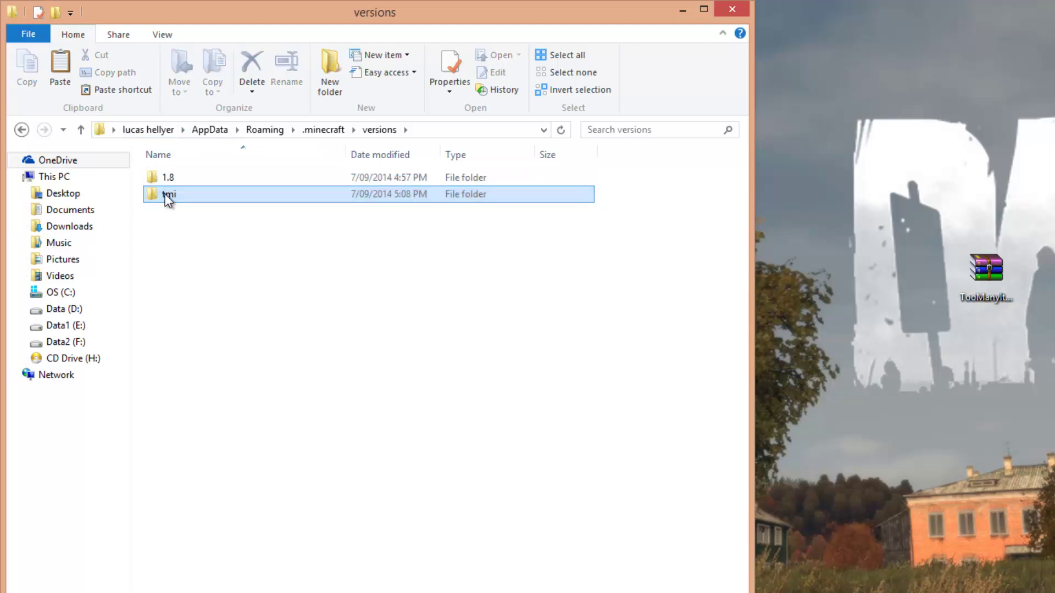
{"action": "mouse_move", "coordinate": [441, 230]}
{"action": "left_mouse_down"}
{"action": "mouse_move", "coordinate": [110, 143]}
{"action": "mouse_move", "coordinate": [39, 108]}
{"action": "left_mouse_up"}
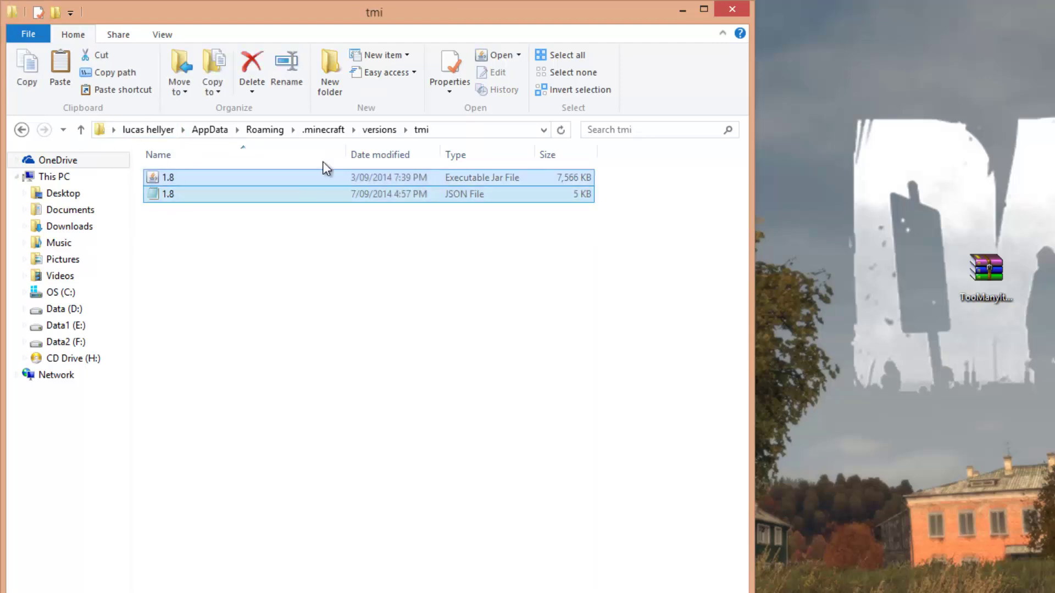
Step: Rename the selected 1.8 jar and JSON together to tmi, then select the tmi JSON file
{"action": "right_click", "coordinate": [175, 193]}
{"action": "left_click", "coordinate": [243, 430]}
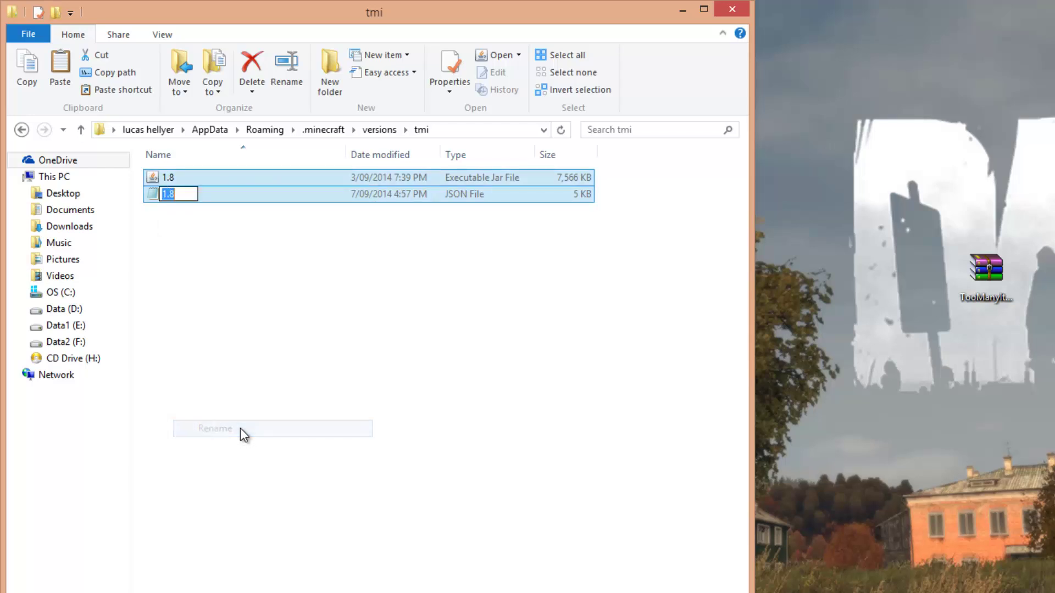
{"action": "type", "text": "tmi"}
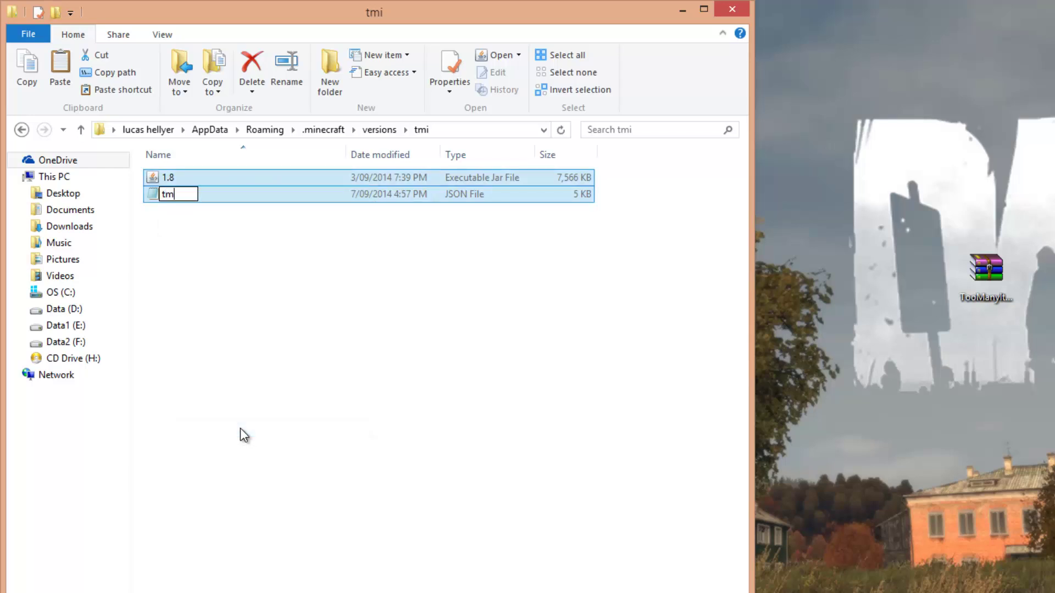
{"action": "left_click", "coordinate": [297, 313]}
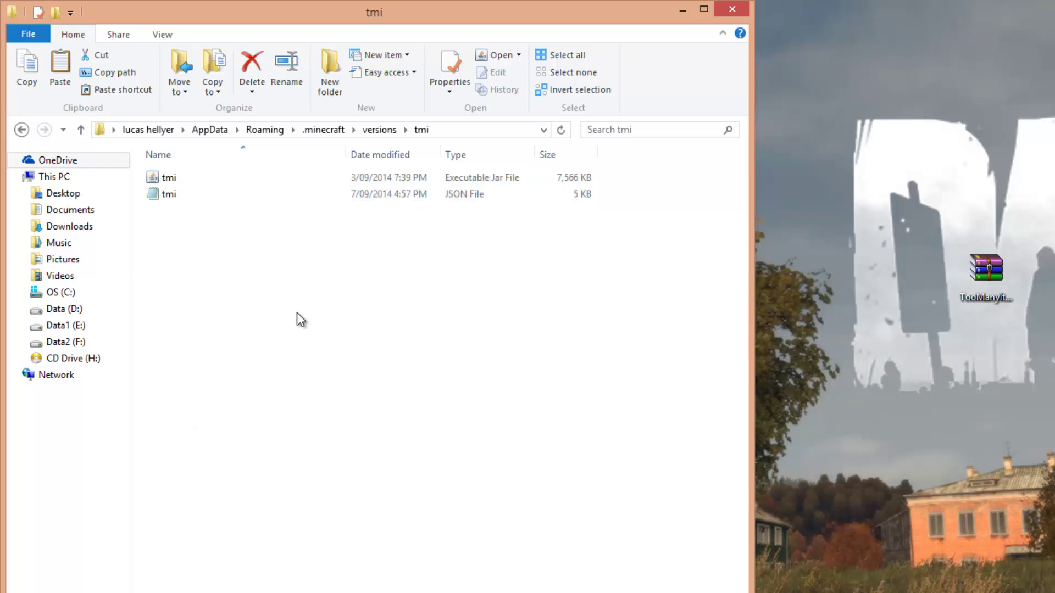
{"action": "mouse_move", "coordinate": [703, 291]}
{"action": "left_mouse_down"}
{"action": "mouse_move", "coordinate": [27, 26]}
{"action": "mouse_move", "coordinate": [236, 146]}
{"action": "mouse_move", "coordinate": [186, 167]}
{"action": "left_mouse_up"}
{"action": "left_click", "coordinate": [242, 279]}
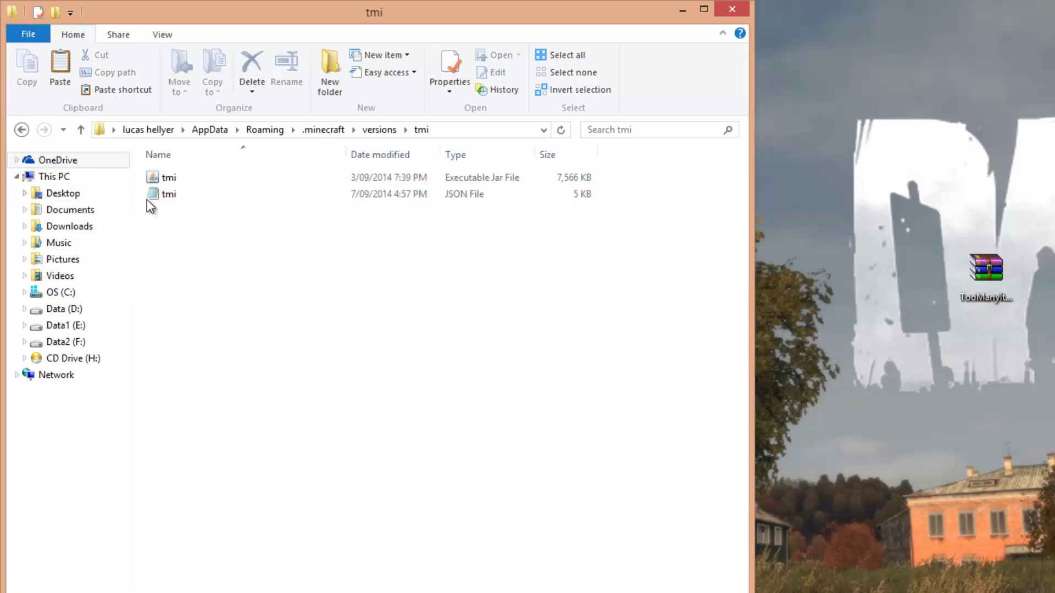
{"action": "left_click", "coordinate": [247, 198]}
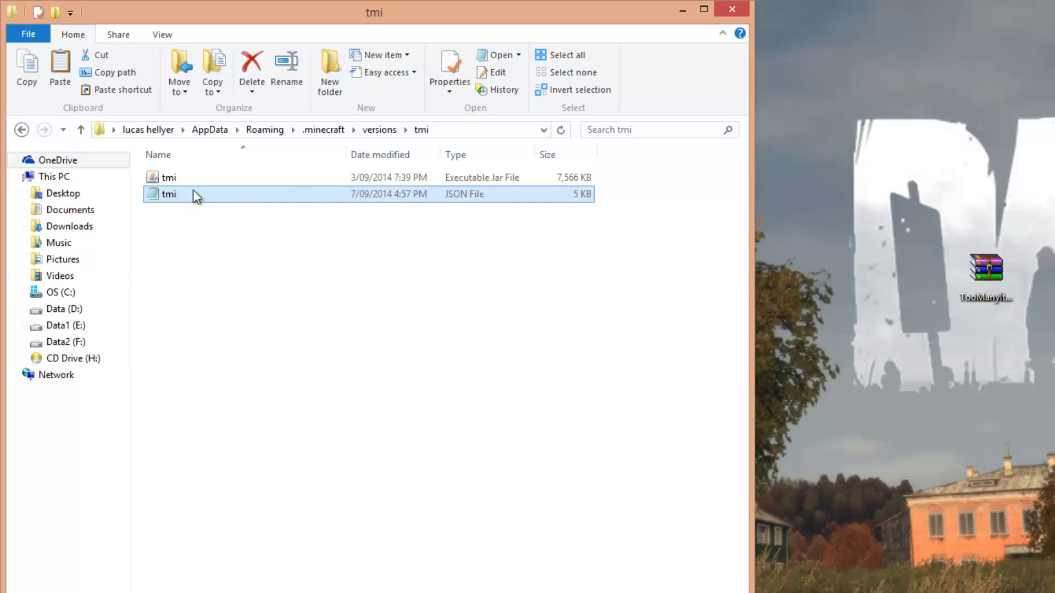
Step: Open the tmi JSON in Notepad through Open with > Choose default program > More options
{"action": "right_click", "coordinate": [162, 193]}
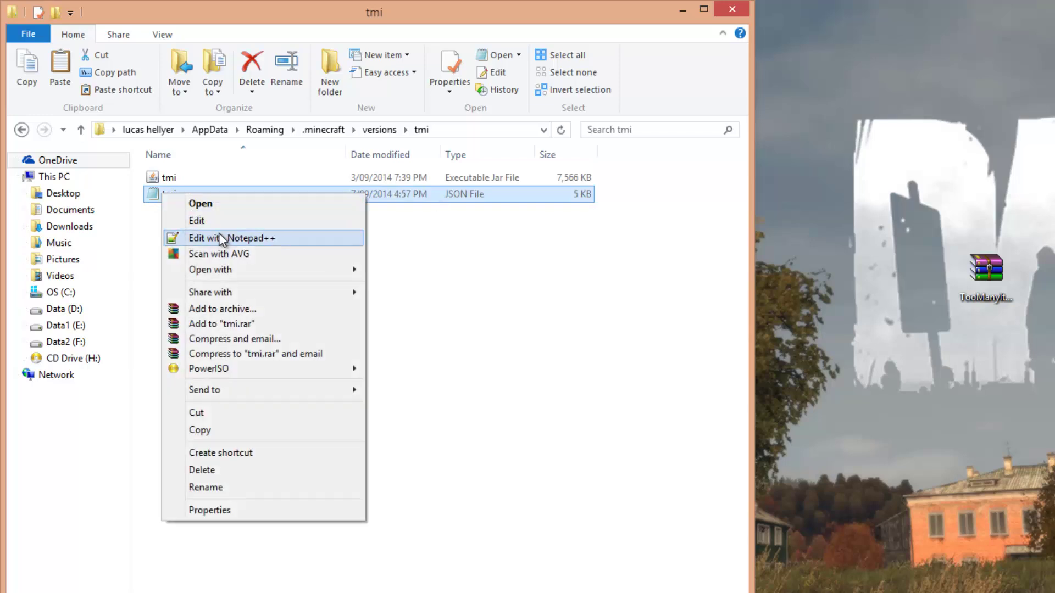
{"action": "mouse_move", "coordinate": [345, 271]}
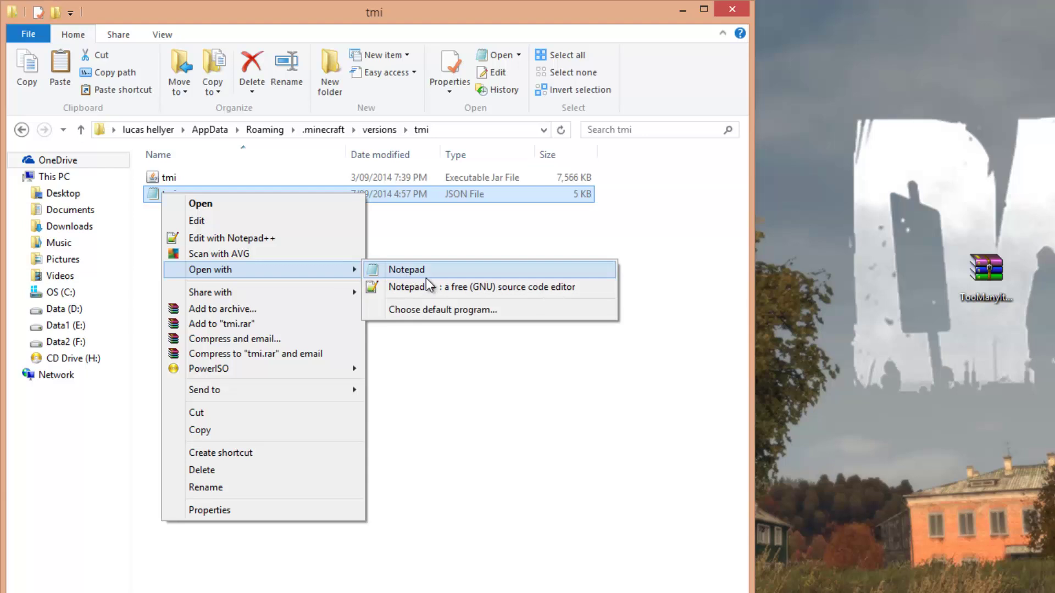
{"action": "left_click", "coordinate": [422, 317]}
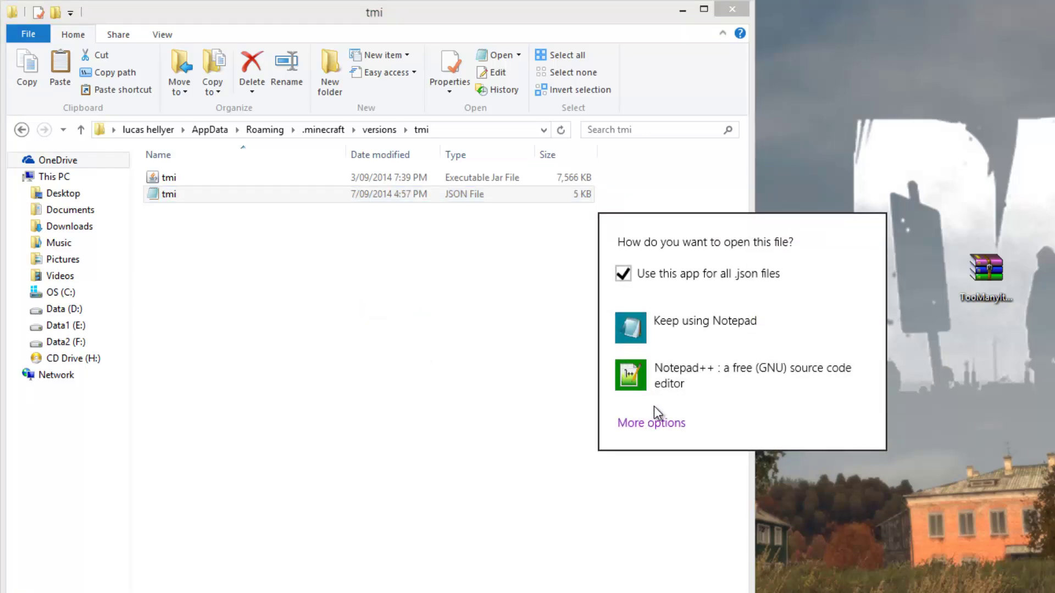
{"action": "left_click", "coordinate": [655, 421]}
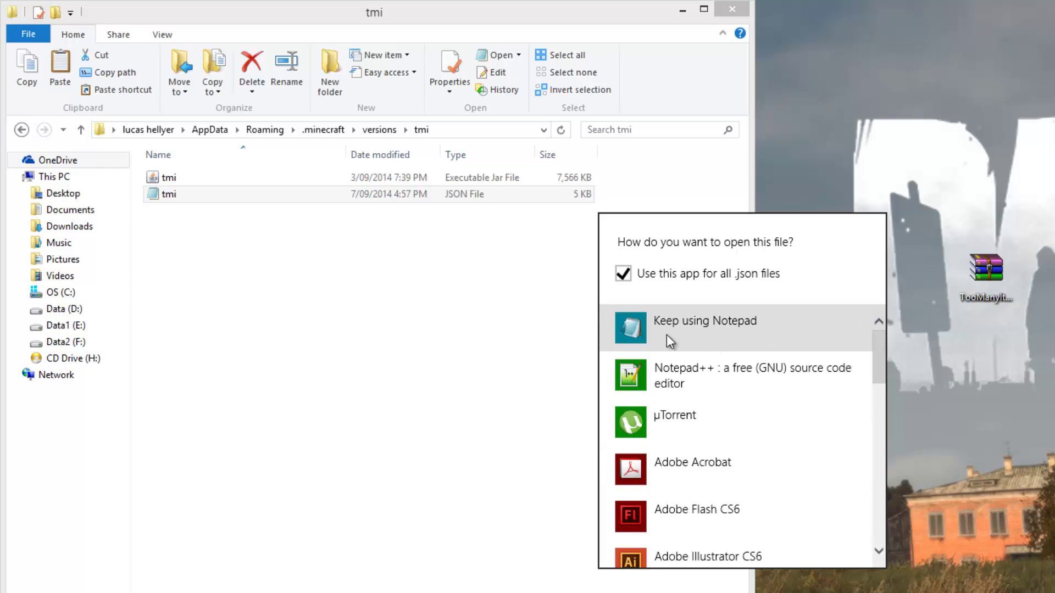
{"action": "scroll", "coordinate": [812, 320], "scroll_direction": "down", "scroll_amount": 10}
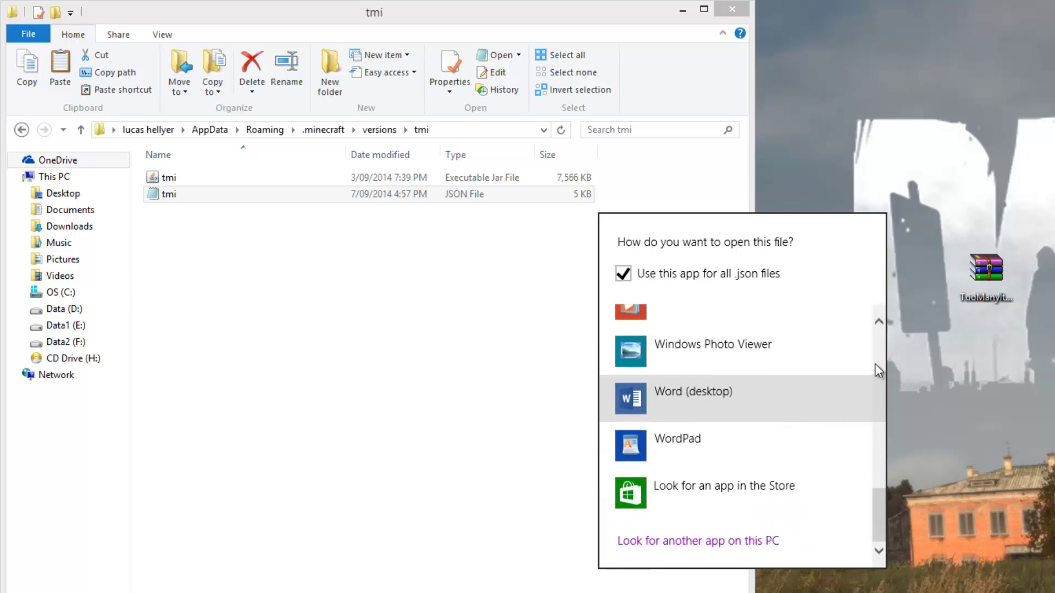
{"action": "scroll", "coordinate": [681, 417], "scroll_direction": "up", "scroll_amount": 10}
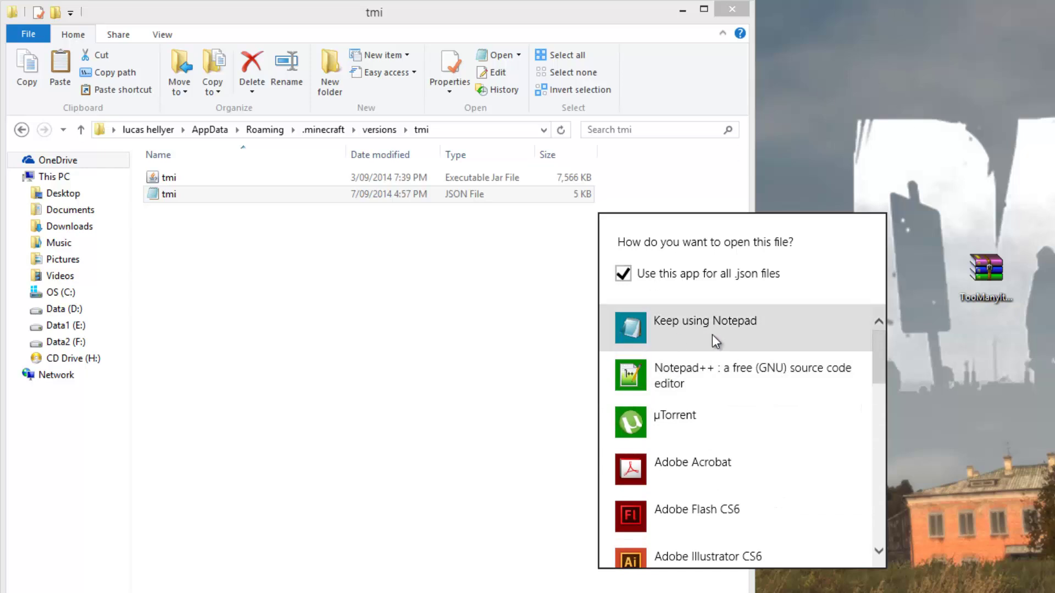
{"action": "left_click", "coordinate": [686, 333]}
{"action": "mouse_move", "coordinate": [530, 306]}
{"action": "left_mouse_down"}
{"action": "mouse_move", "coordinate": [667, 315]}
{"action": "mouse_move", "coordinate": [654, 278]}
{"action": "left_mouse_up"}
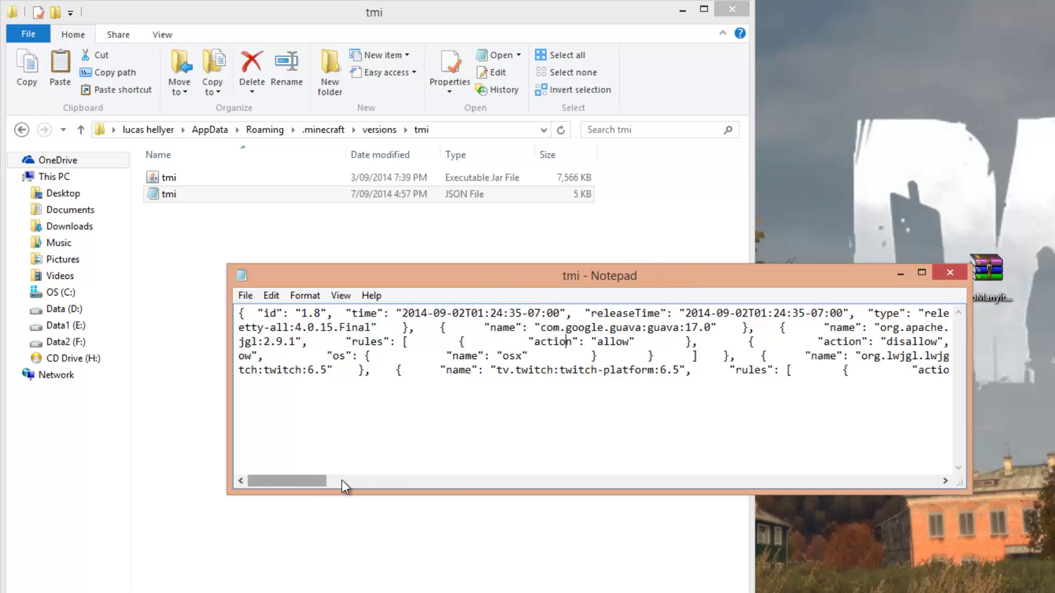
Step: Replace the JSON's id value 1.8 with tmi
{"action": "mouse_move", "coordinate": [346, 482]}
{"action": "left_mouse_down"}
{"action": "mouse_move", "coordinate": [538, 483]}
{"action": "mouse_move", "coordinate": [306, 482]}
{"action": "left_mouse_up"}
{"action": "left_click", "coordinate": [360, 357]}
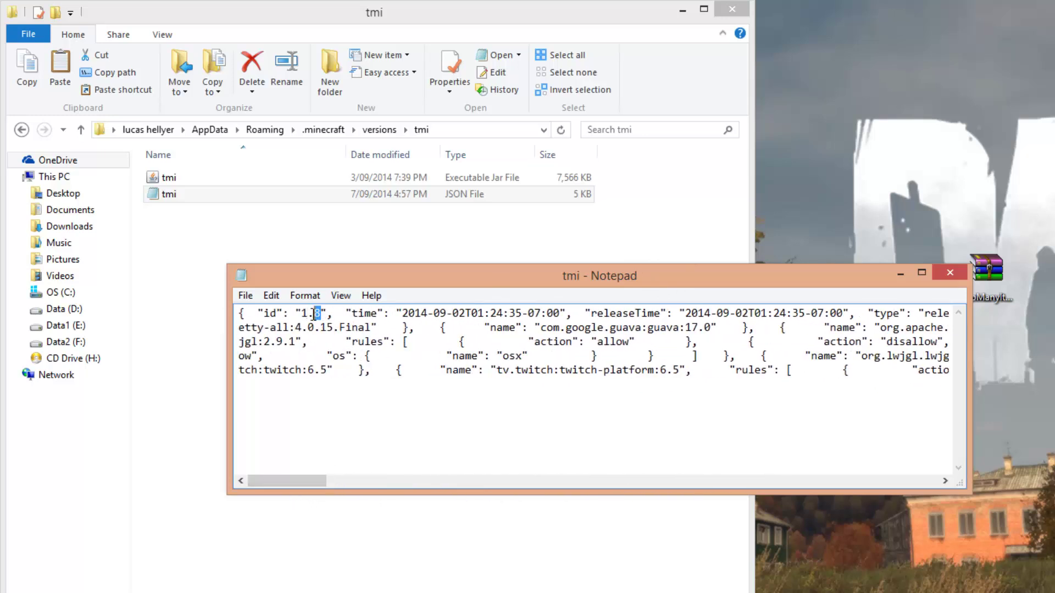
{"action": "key", "text": "BackSpace"}
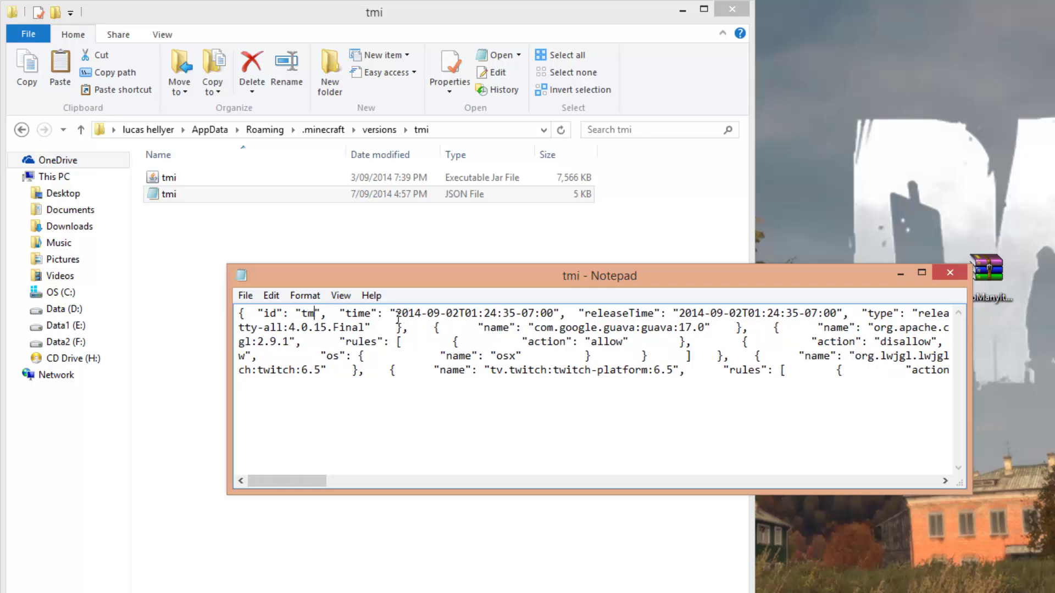
{"action": "type", "text": "i"}
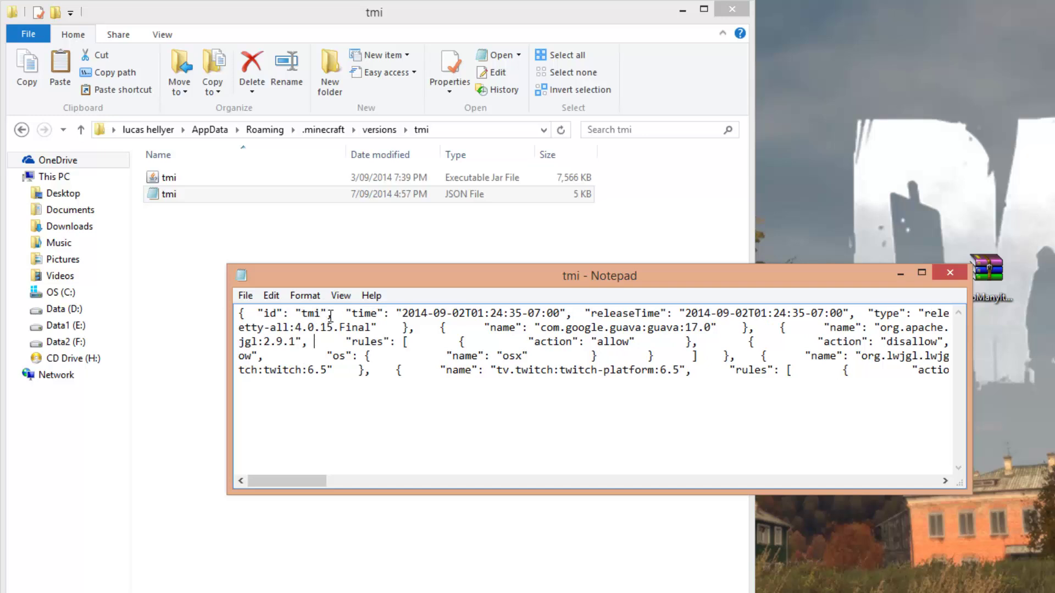
Step: Save the edited JSON via File > Save and close Notepad
{"action": "left_click", "coordinate": [245, 296]}
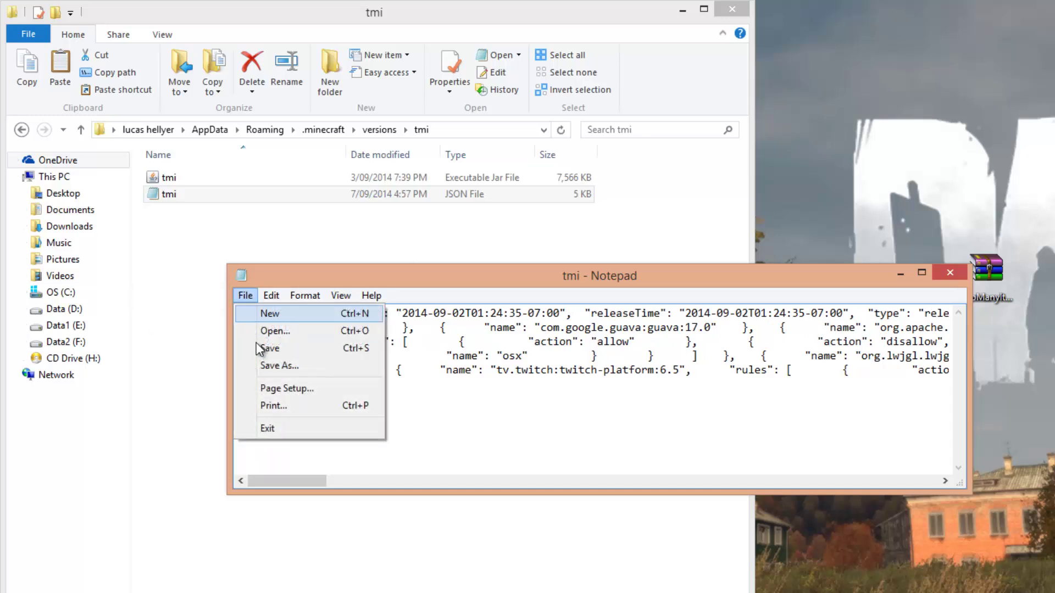
{"action": "left_click", "coordinate": [266, 344]}
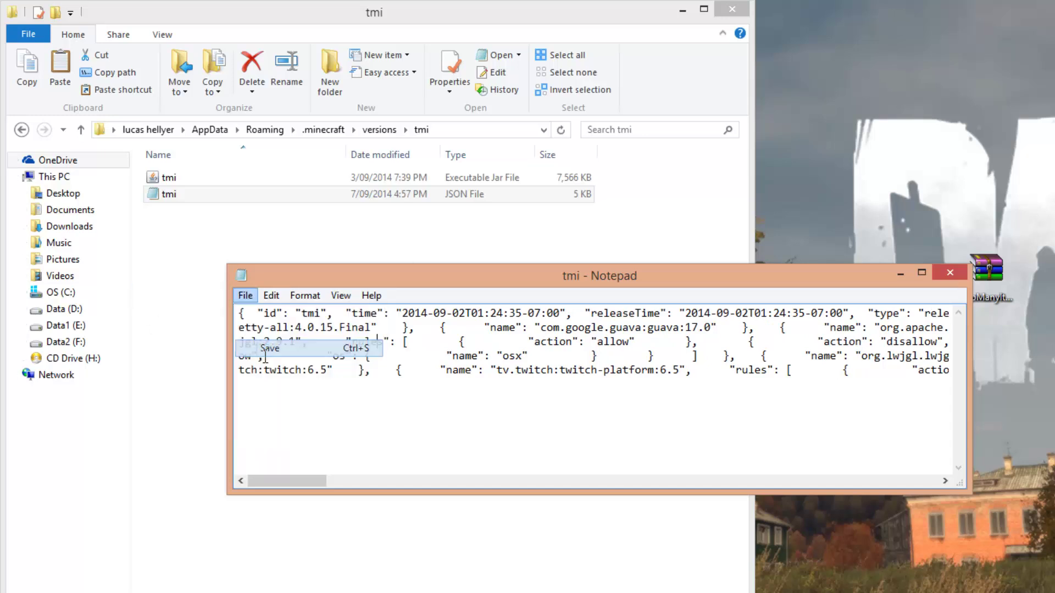
{"action": "left_click", "coordinate": [950, 273]}
{"action": "mouse_move", "coordinate": [539, 295]}
{"action": "left_mouse_down"}
{"action": "mouse_move", "coordinate": [134, 165]}
{"action": "mouse_move", "coordinate": [392, 137]}
{"action": "left_mouse_up"}
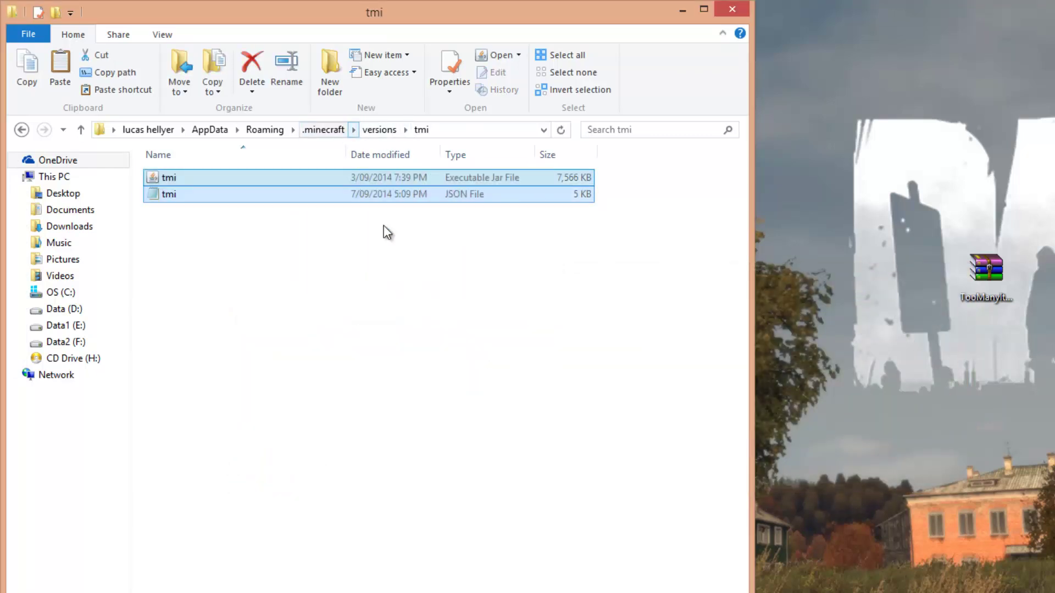
Step: Go back to the versions folder and open the tmi version folder
{"action": "left_click", "coordinate": [384, 228]}
{"action": "left_click", "coordinate": [371, 132]}
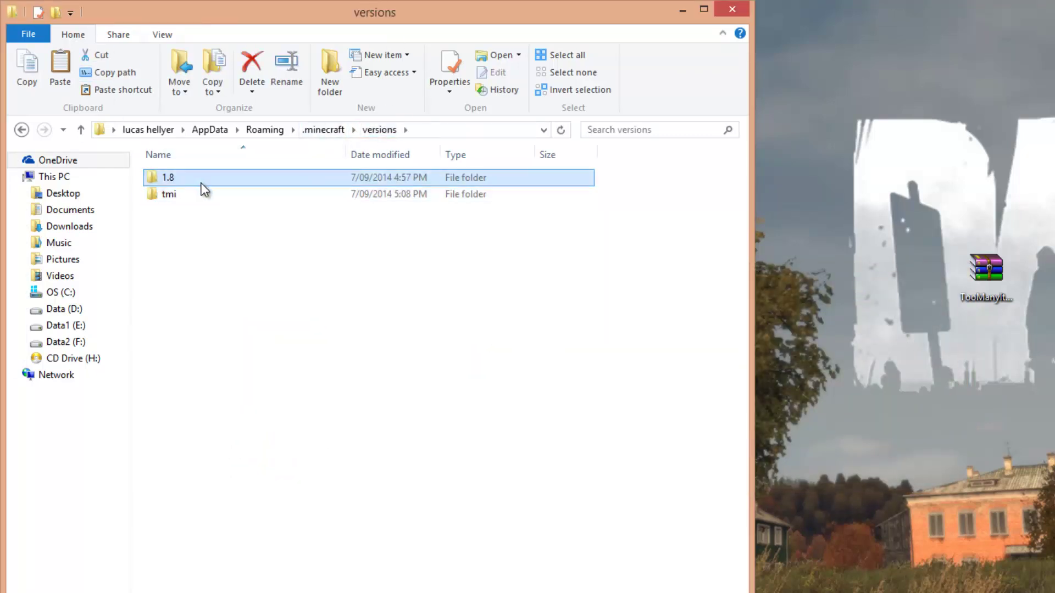
{"action": "left_click", "coordinate": [186, 189]}
{"action": "left_click", "coordinate": [162, 177]}
{"action": "left_click", "coordinate": [173, 188], "text": "shift"}
{"action": "left_click", "coordinate": [174, 189]}
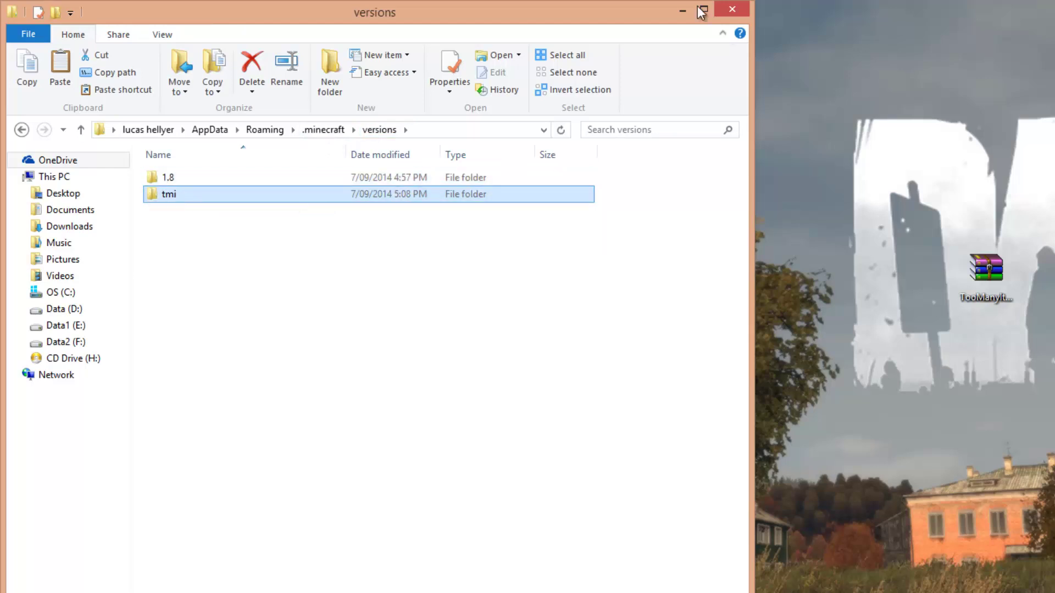
{"action": "left_click_drag", "start_coordinate": [1052, 202], "coordinate": [888, 424]}
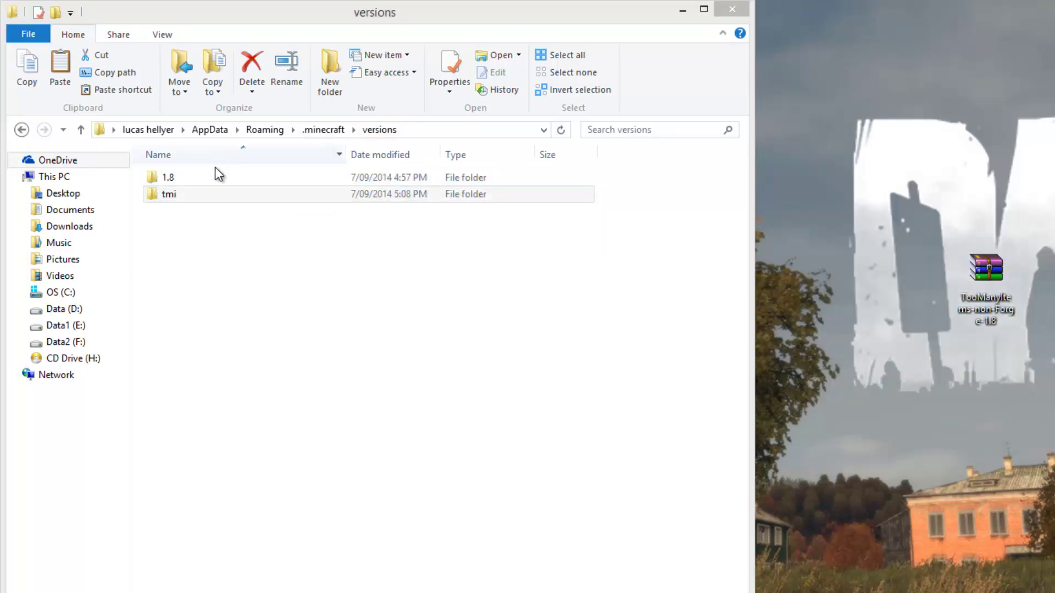
{"action": "double_click", "coordinate": [170, 197]}
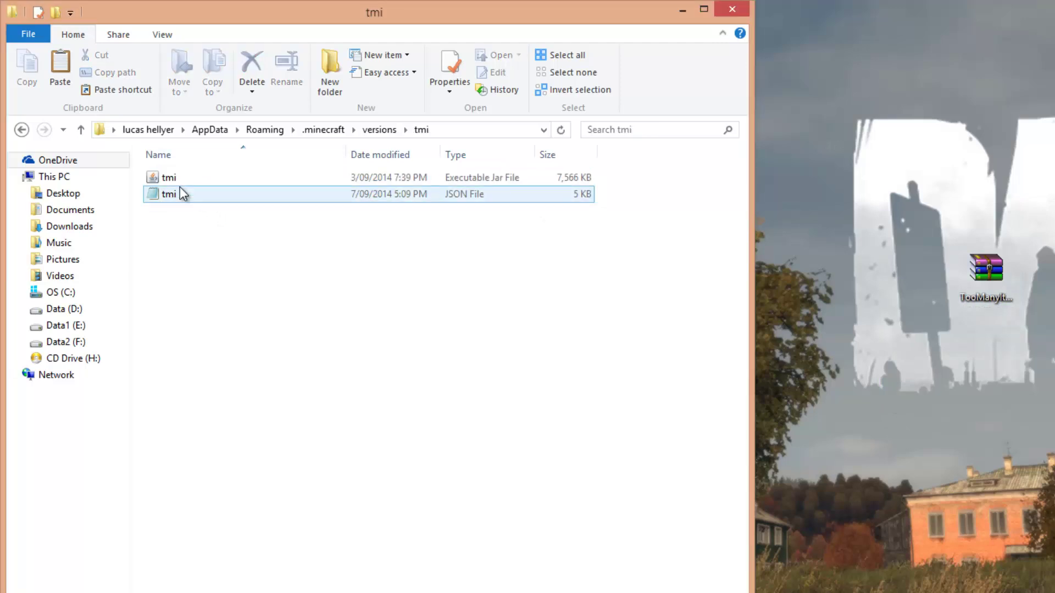
Step: Bring up Choose default program for tmi.jar and list more apps
{"action": "left_click", "coordinate": [385, 178]}
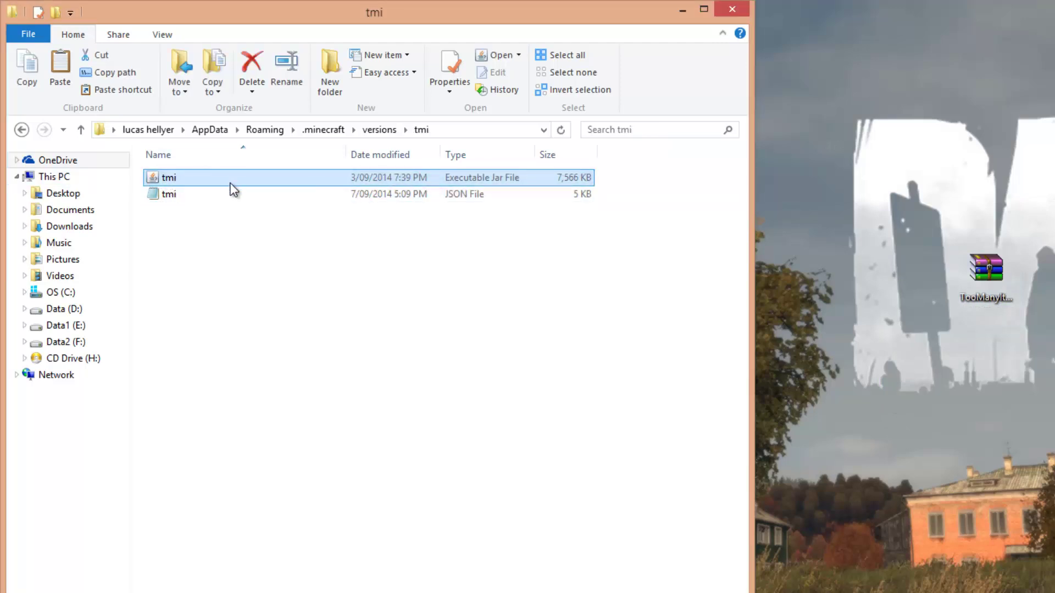
{"action": "right_click", "coordinate": [170, 178]}
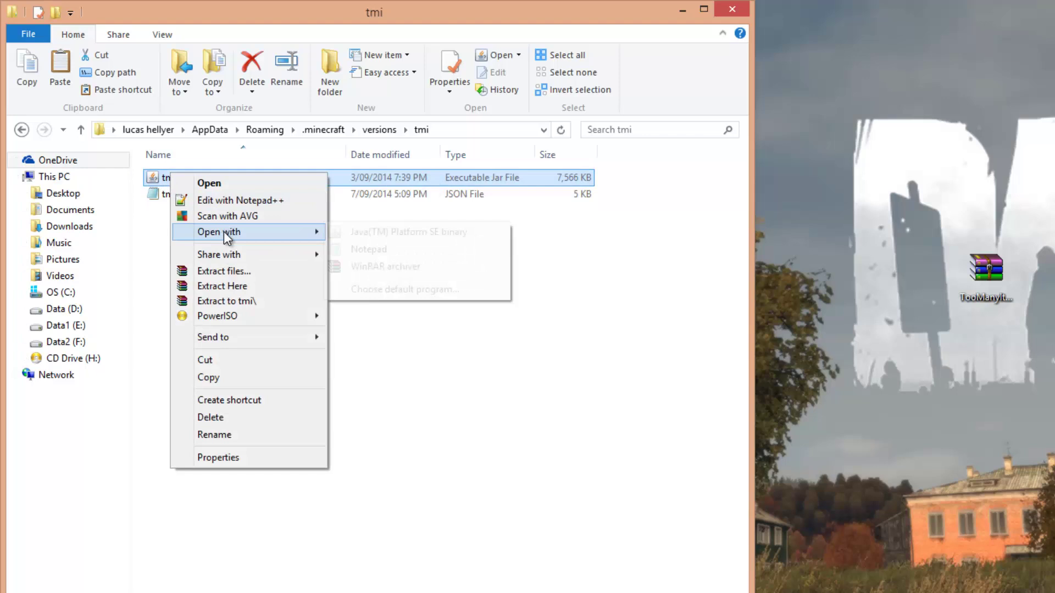
{"action": "mouse_move", "coordinate": [223, 232]}
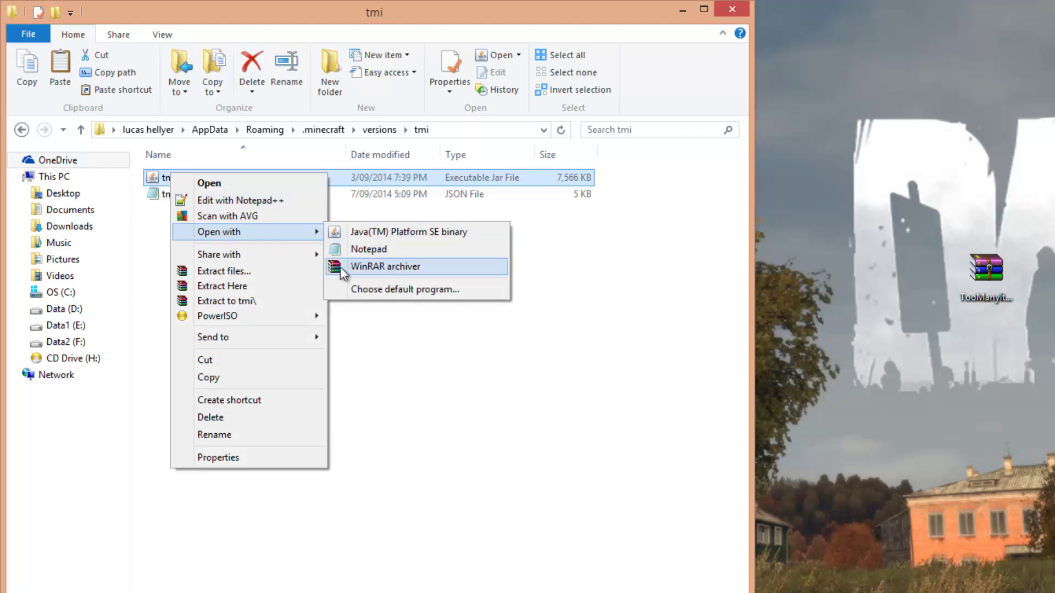
{"action": "left_click", "coordinate": [392, 290]}
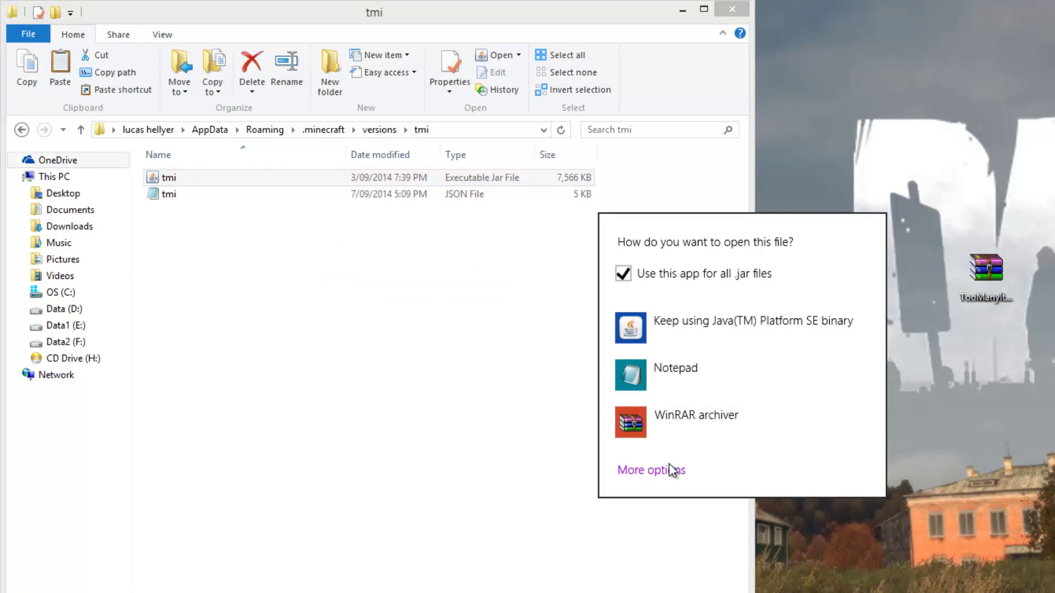
{"action": "left_click", "coordinate": [671, 469]}
{"action": "scroll", "coordinate": [703, 441], "scroll_direction": "down", "scroll_amount": 5}
{"action": "scroll", "coordinate": [780, 431], "scroll_direction": "up", "scroll_amount": 5}
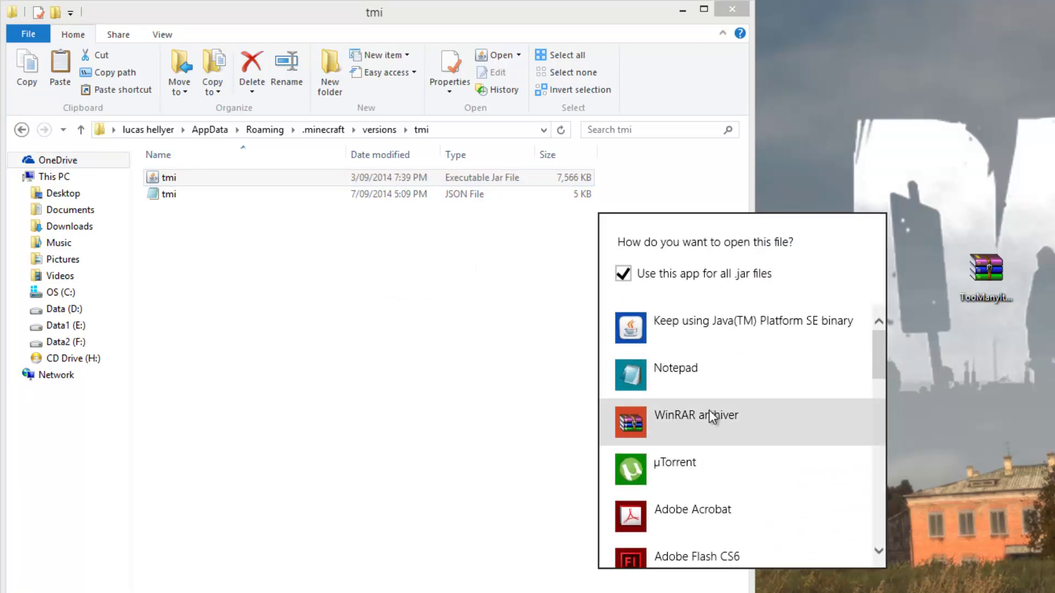
Step: Open tmi.jar as an archive in WinRAR archiver
{"action": "left_click", "coordinate": [683, 418]}
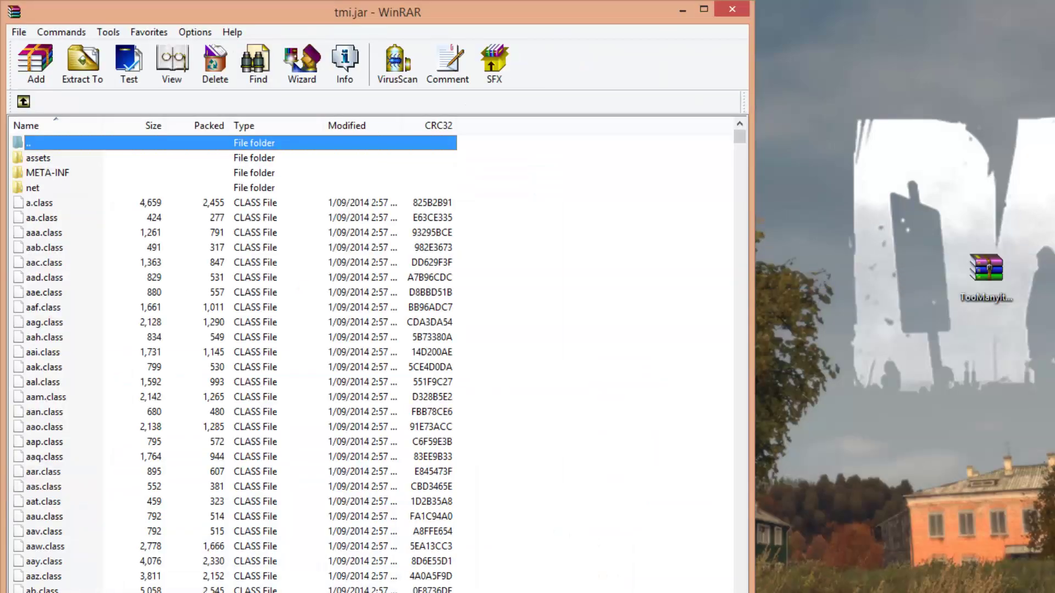
{"action": "left_click", "coordinate": [193, 217]}
{"action": "mouse_move", "coordinate": [204, 5]}
{"action": "left_mouse_down"}
{"action": "mouse_move", "coordinate": [783, 129]}
{"action": "mouse_move", "coordinate": [748, 111]}
{"action": "mouse_move", "coordinate": [769, 18]}
{"action": "left_mouse_up"}
{"action": "left_click", "coordinate": [640, 219]}
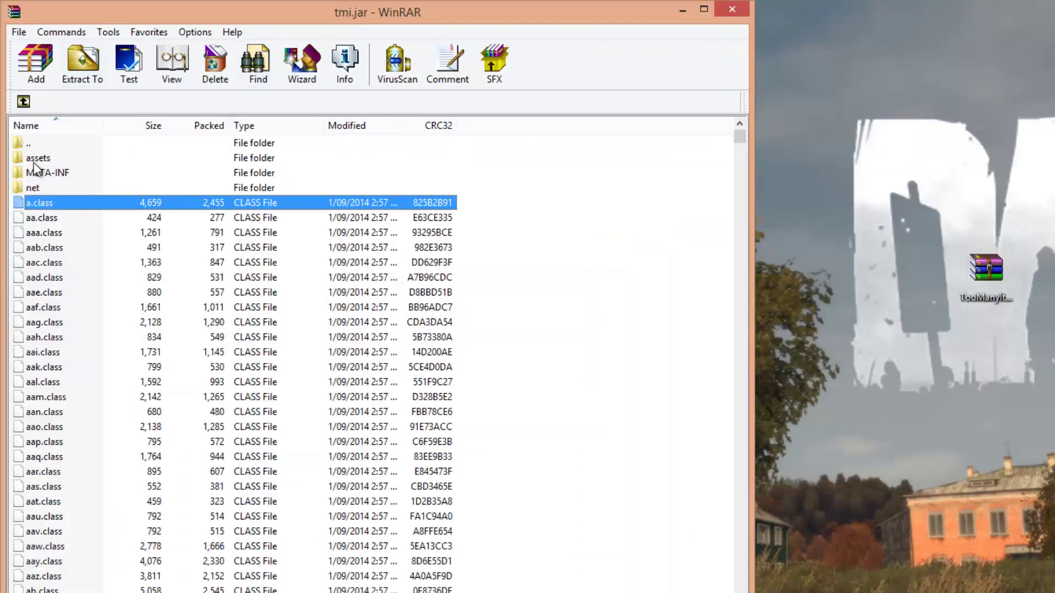
Step: Delete the META-INF folder from the jar and confirm with Yes
{"action": "left_click", "coordinate": [108, 175]}
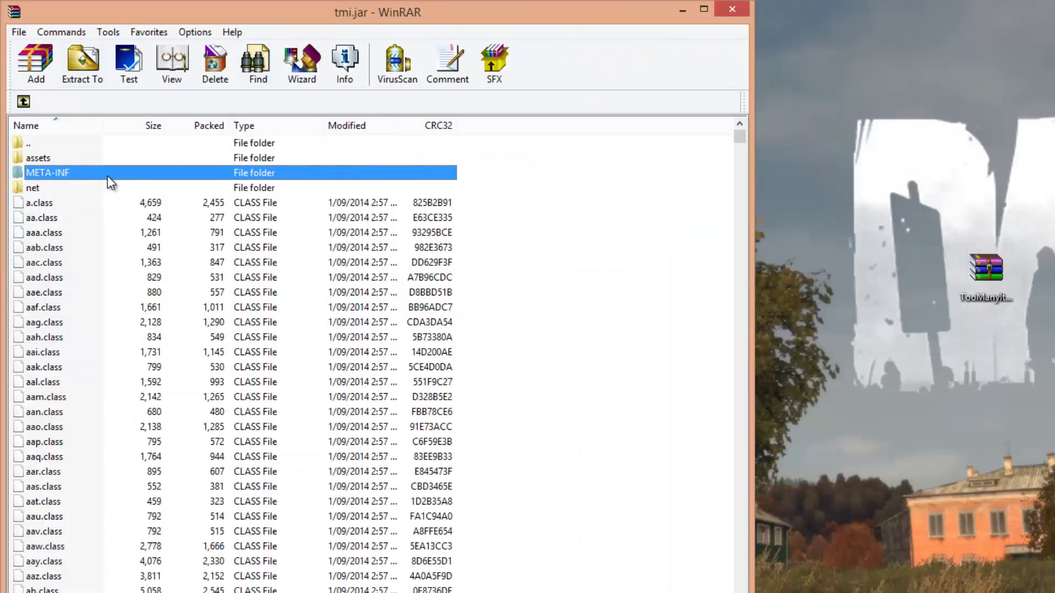
{"action": "right_click", "coordinate": [40, 173]}
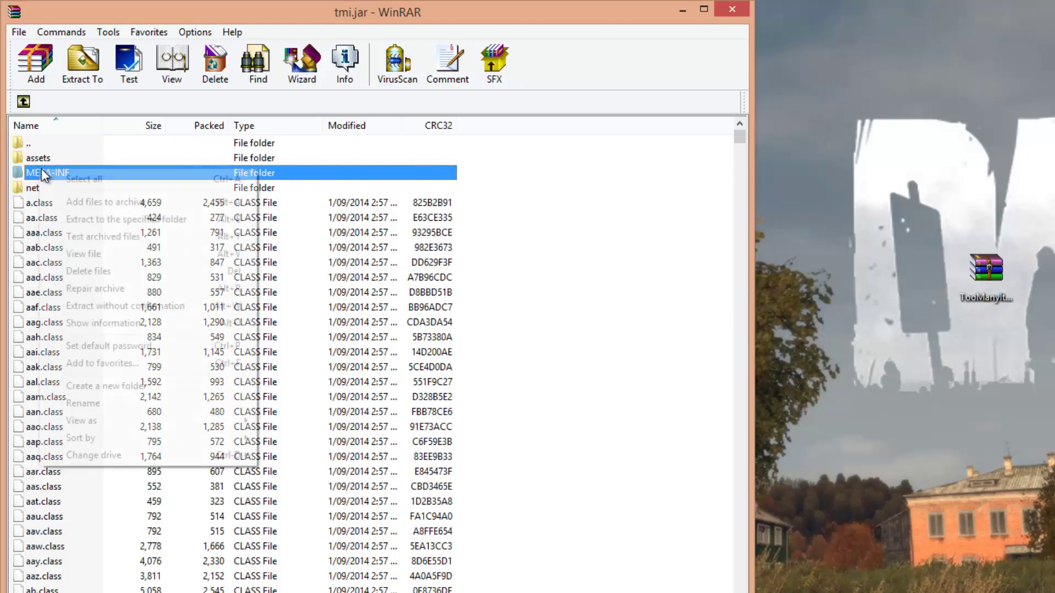
{"action": "left_click", "coordinate": [87, 270]}
{"action": "left_click", "coordinate": [763, 472]}
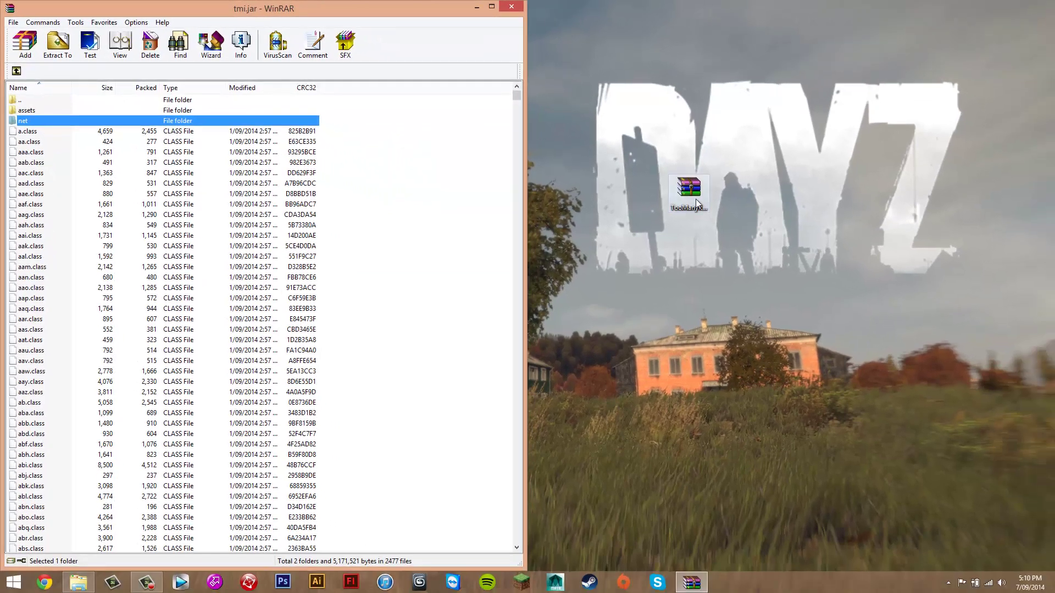
Step: Open the TooManyItems-non-Forge-1.8 zip in WinRAR on the right half of the screen
{"action": "mouse_move", "coordinate": [696, 200]}
{"action": "left_mouse_down"}
{"action": "mouse_move", "coordinate": [741, 207]}
{"action": "mouse_move", "coordinate": [743, 196]}
{"action": "left_mouse_up"}
{"action": "mouse_move", "coordinate": [844, 131]}
{"action": "left_mouse_down"}
{"action": "mouse_move", "coordinate": [664, 388]}
{"action": "mouse_move", "coordinate": [655, 239]}
{"action": "mouse_move", "coordinate": [649, 259]}
{"action": "mouse_move", "coordinate": [744, 199]}
{"action": "mouse_move", "coordinate": [708, 219]}
{"action": "left_mouse_up"}
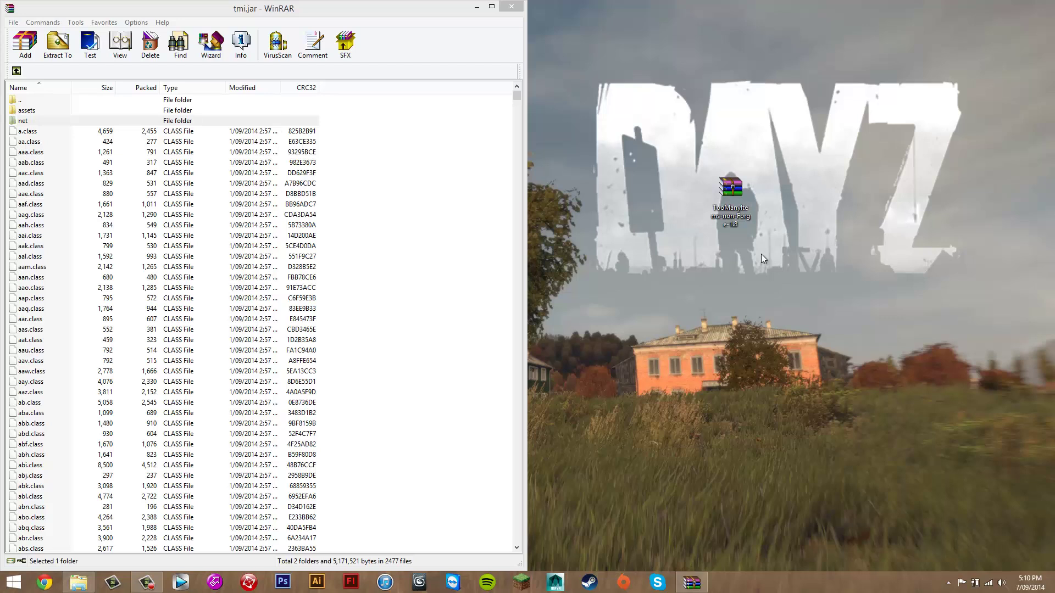
{"action": "mouse_move", "coordinate": [821, 113]}
{"action": "left_mouse_down"}
{"action": "mouse_move", "coordinate": [643, 209]}
{"action": "mouse_move", "coordinate": [678, 259]}
{"action": "mouse_move", "coordinate": [658, 229]}
{"action": "left_mouse_up"}
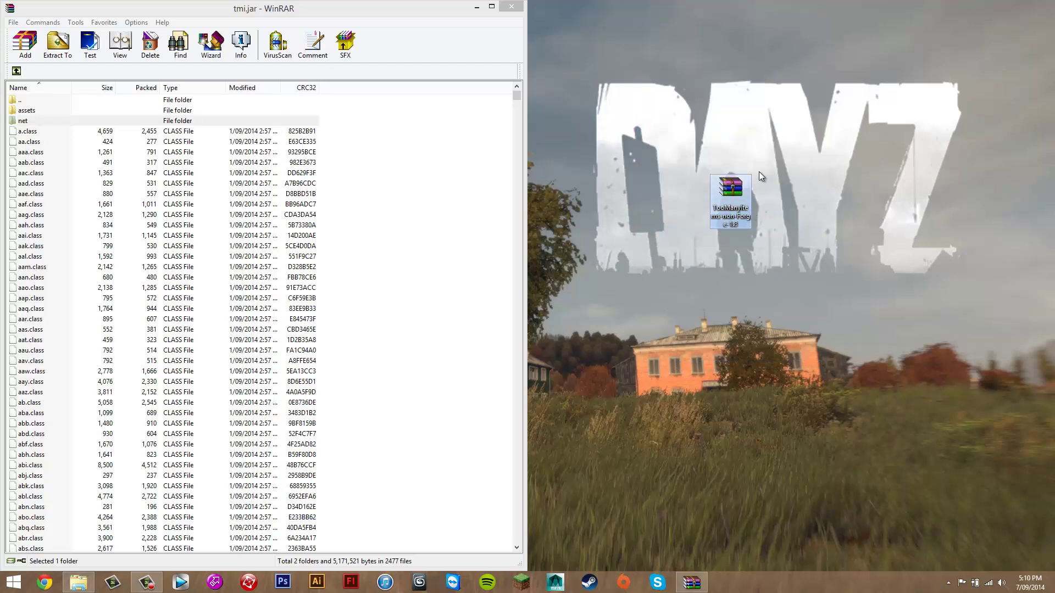
{"action": "right_click", "coordinate": [723, 183]}
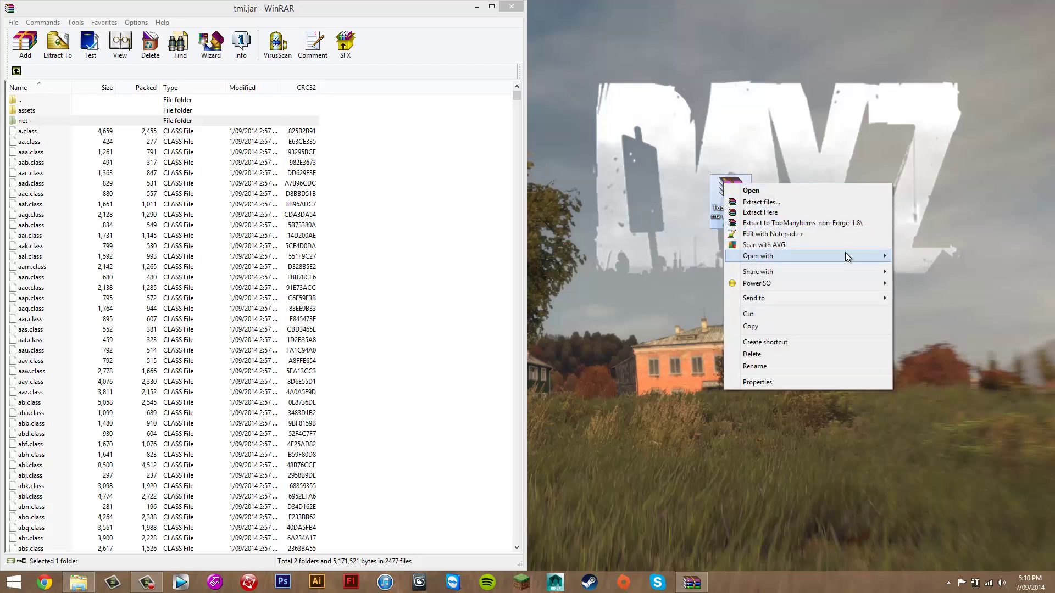
{"action": "mouse_move", "coordinate": [846, 256]}
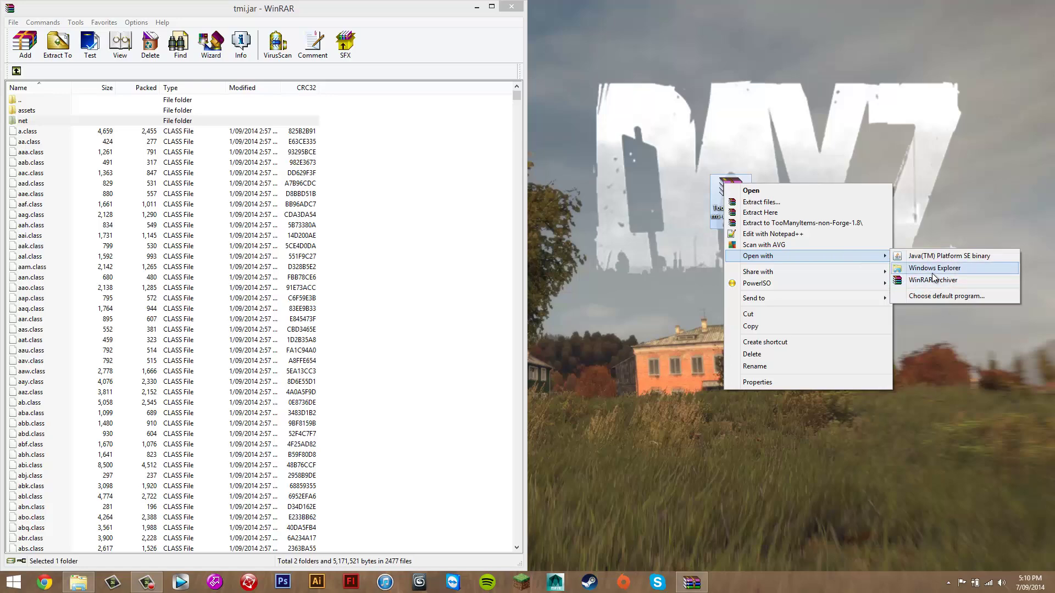
{"action": "left_click", "coordinate": [924, 281]}
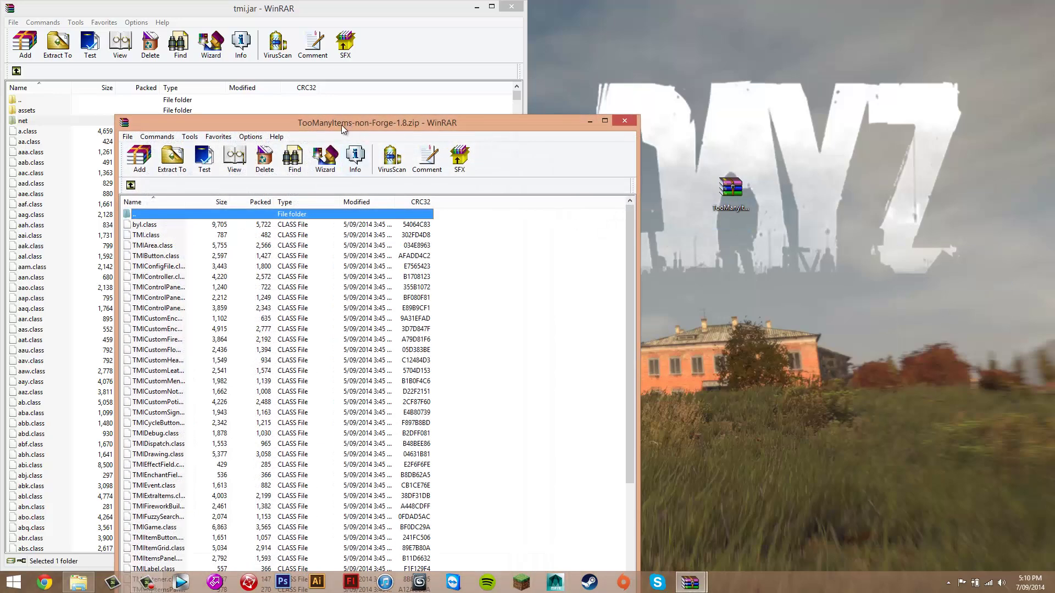
{"action": "left_click_drag", "start_coordinate": [342, 124], "coordinate": [1041, 254]}
Step: Add all 53 TooManyItems class files into tmi.jar, then close the tmi.jar archive
{"action": "left_click", "coordinate": [674, 143]}
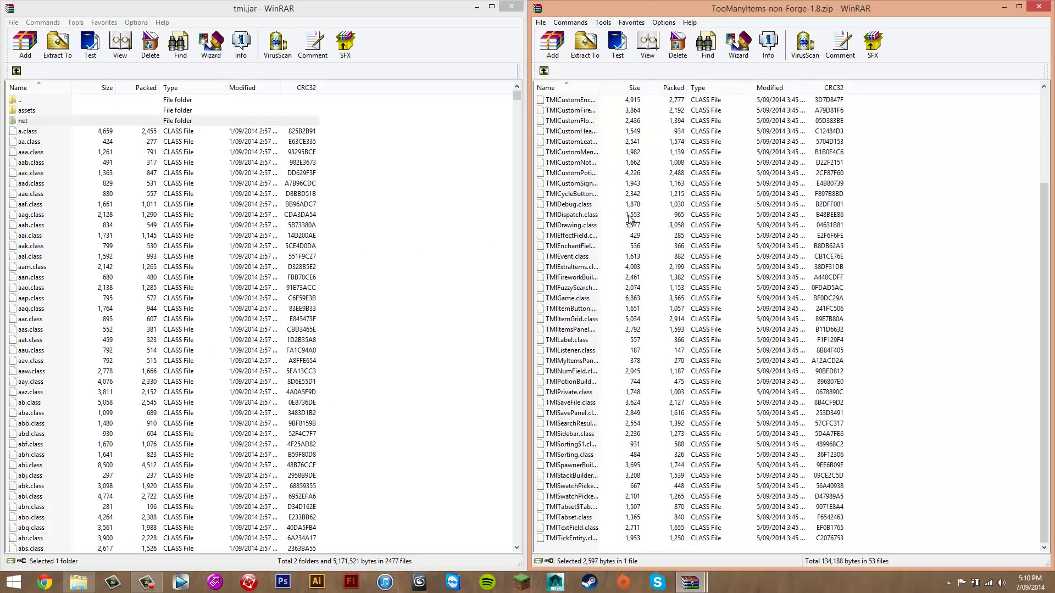
{"action": "left_click", "coordinate": [396, 20]}
{"action": "left_click", "coordinate": [41, 141]}
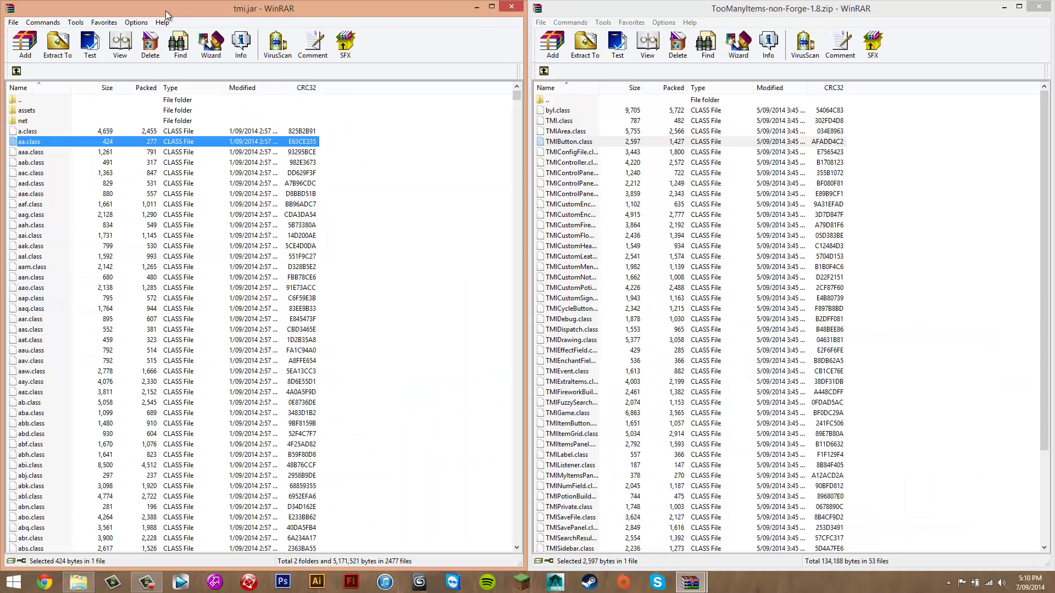
{"action": "mouse_move", "coordinate": [166, 11]}
{"action": "left_mouse_down"}
{"action": "mouse_move", "coordinate": [637, 122]}
{"action": "mouse_move", "coordinate": [1, 218]}
{"action": "left_mouse_up"}
{"action": "left_click", "coordinate": [578, 173]}
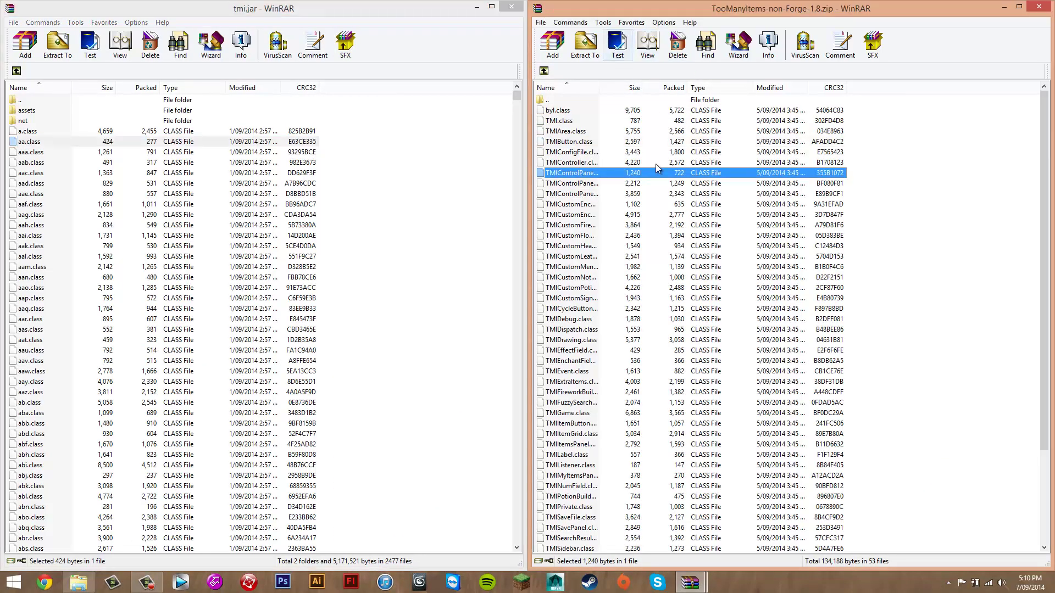
{"action": "left_click", "coordinate": [575, 194]}
{"action": "key", "text": "ctrl+a"}
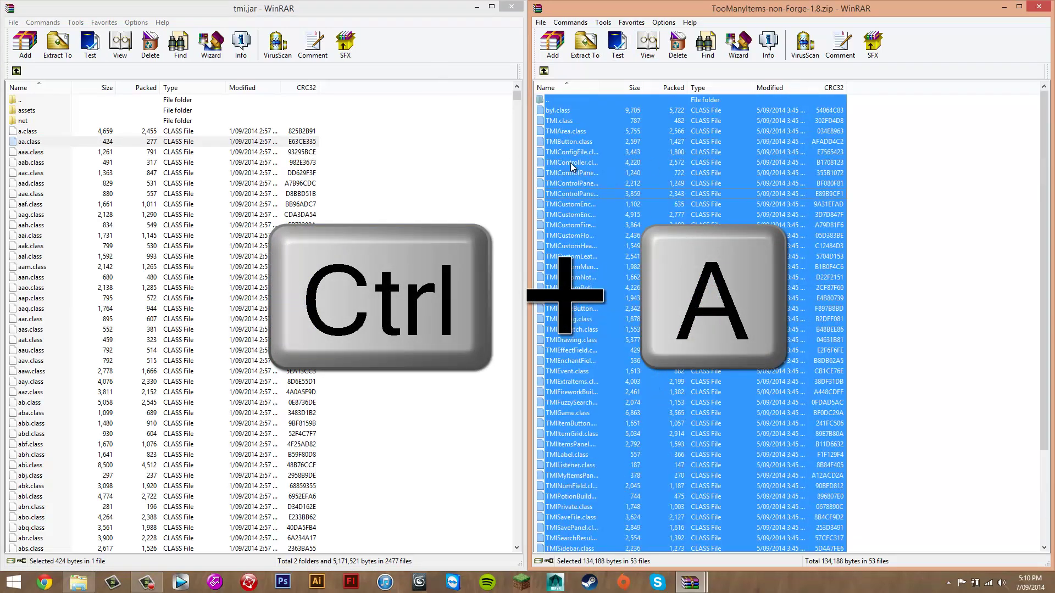
{"action": "left_click_drag", "start_coordinate": [352, 166], "coordinate": [358, 162]}
{"action": "left_click_drag", "start_coordinate": [290, 186], "coordinate": [472, 145]}
{"action": "left_click", "coordinate": [437, 336]}
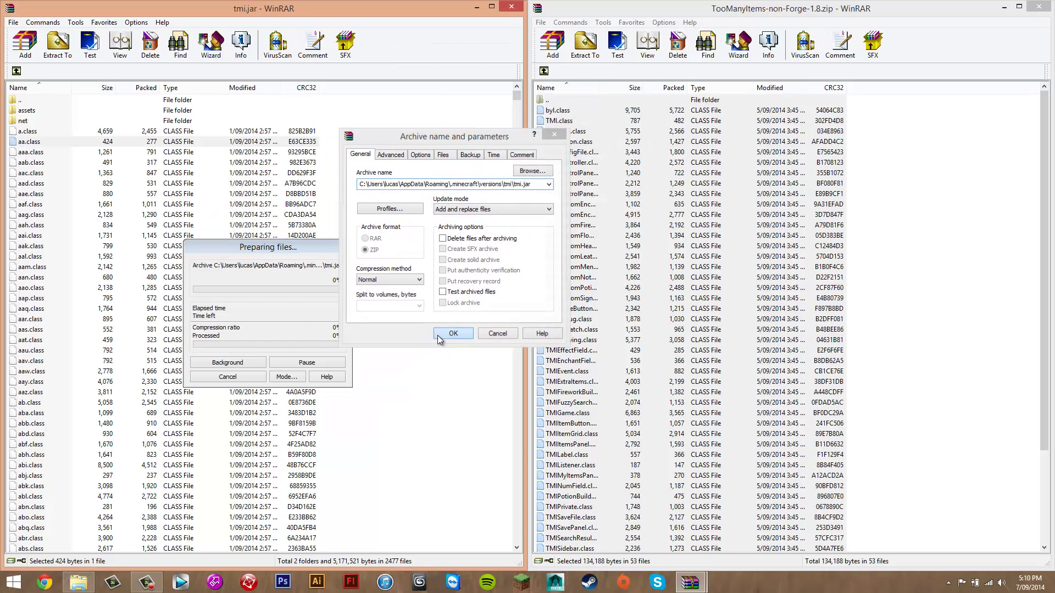
{"action": "left_click", "coordinate": [511, 6]}
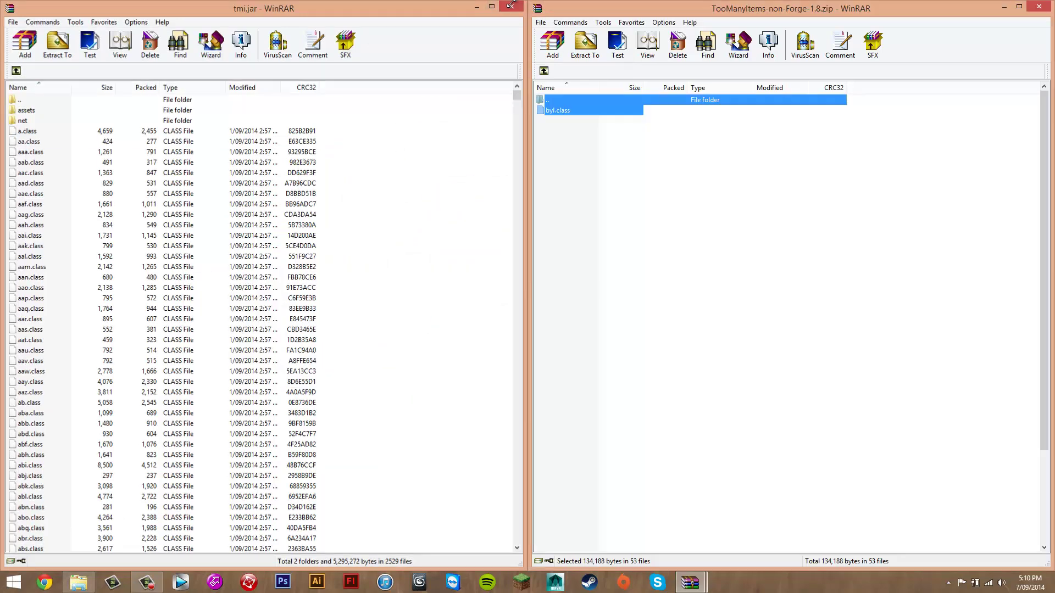
Step: Close the TooManyItems archive, check the tmi version folder, and close the .minecraft window
{"action": "left_click", "coordinate": [1036, 8]}
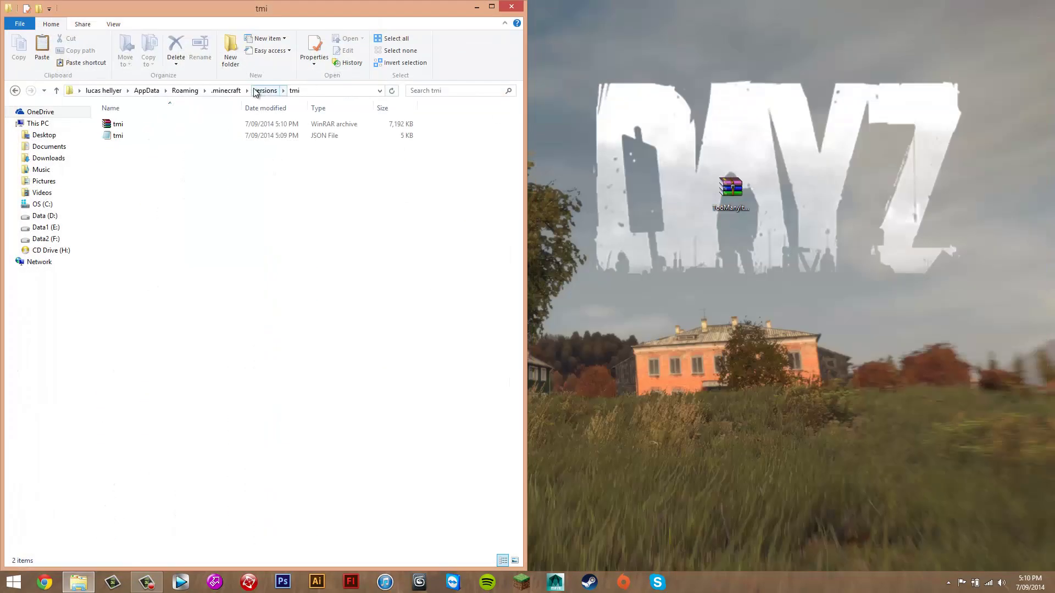
{"action": "left_click", "coordinate": [226, 91]}
{"action": "double_click", "coordinate": [127, 212]}
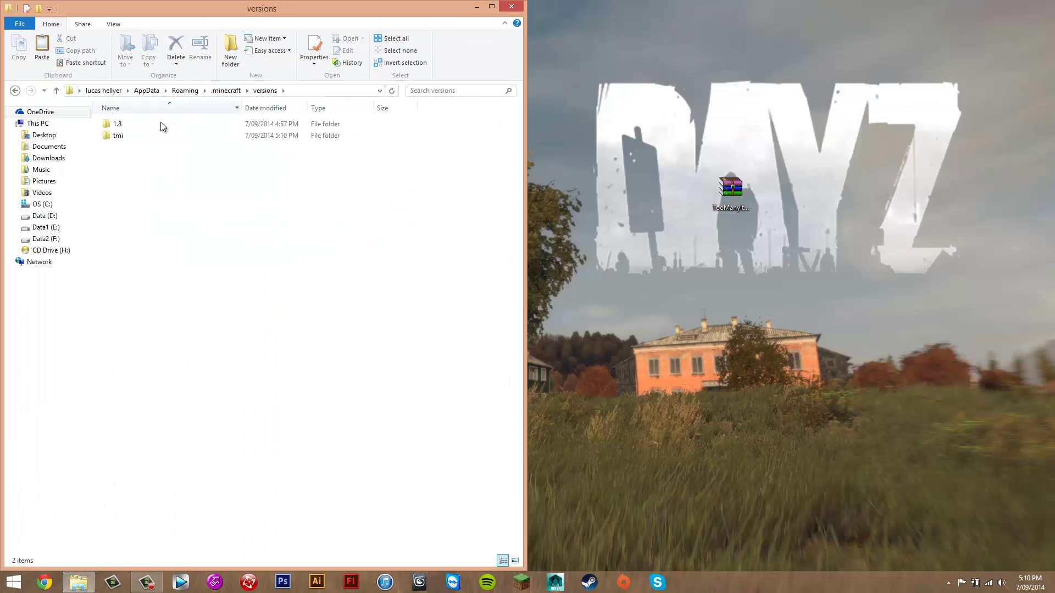
{"action": "left_click", "coordinate": [731, 190]}
{"action": "double_click", "coordinate": [116, 136]}
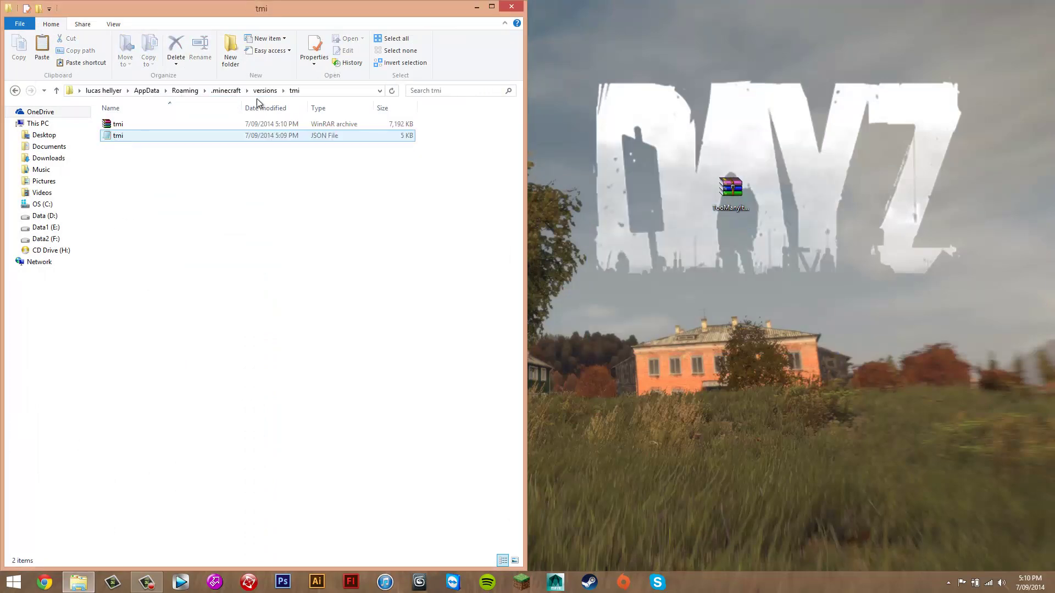
{"action": "mouse_move", "coordinate": [174, 167]}
{"action": "left_mouse_down"}
{"action": "mouse_move", "coordinate": [263, 188]}
{"action": "mouse_move", "coordinate": [286, 120]}
{"action": "left_mouse_up"}
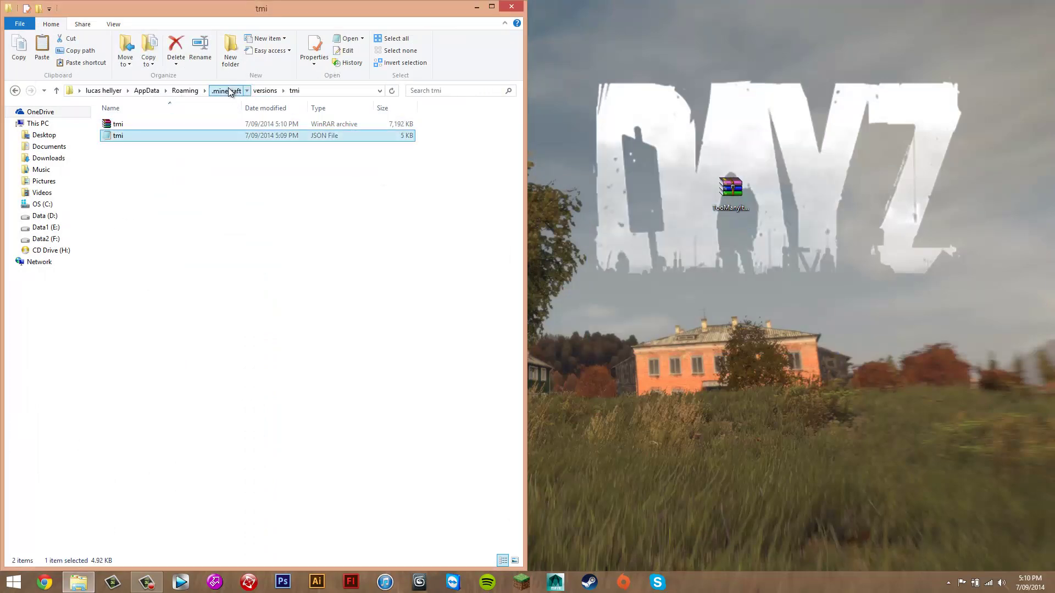
{"action": "left_click", "coordinate": [225, 90]}
{"action": "left_click", "coordinate": [511, 7]}
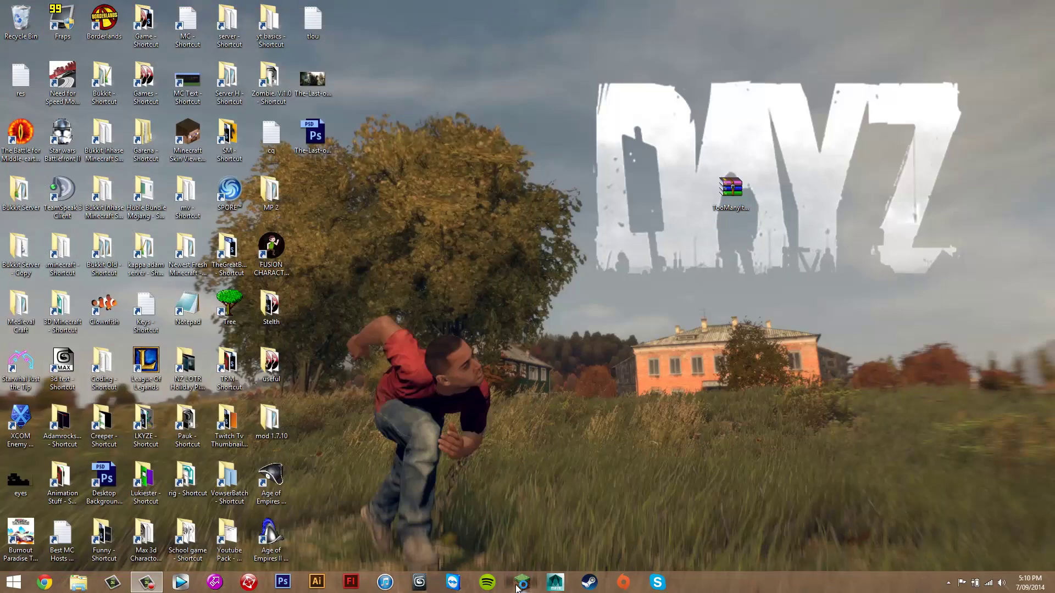
Step: Bring up the Minecraft Launcher and move it to the left side of the screen
{"action": "left_click", "coordinate": [517, 587]}
{"action": "left_click_drag", "start_coordinate": [511, 161], "coordinate": [352, 154]}
{"action": "left_click_drag", "start_coordinate": [815, 129], "coordinate": [649, 313]}
{"action": "right_click", "coordinate": [741, 215]}
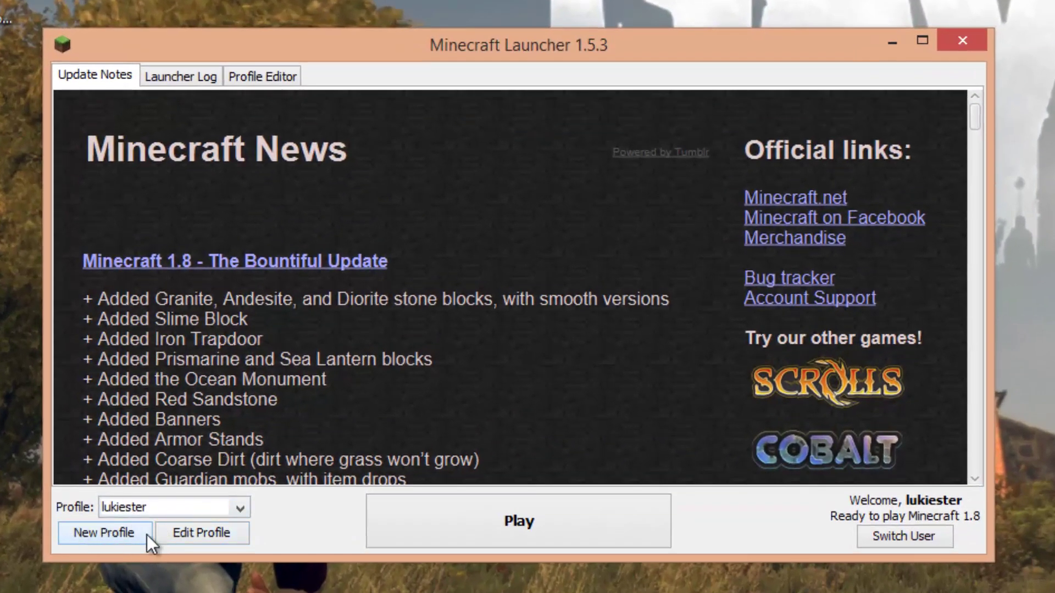
Step: Create a new launcher profile named Mod_TMI using version release tmi and save it
{"action": "left_click", "coordinate": [86, 541]}
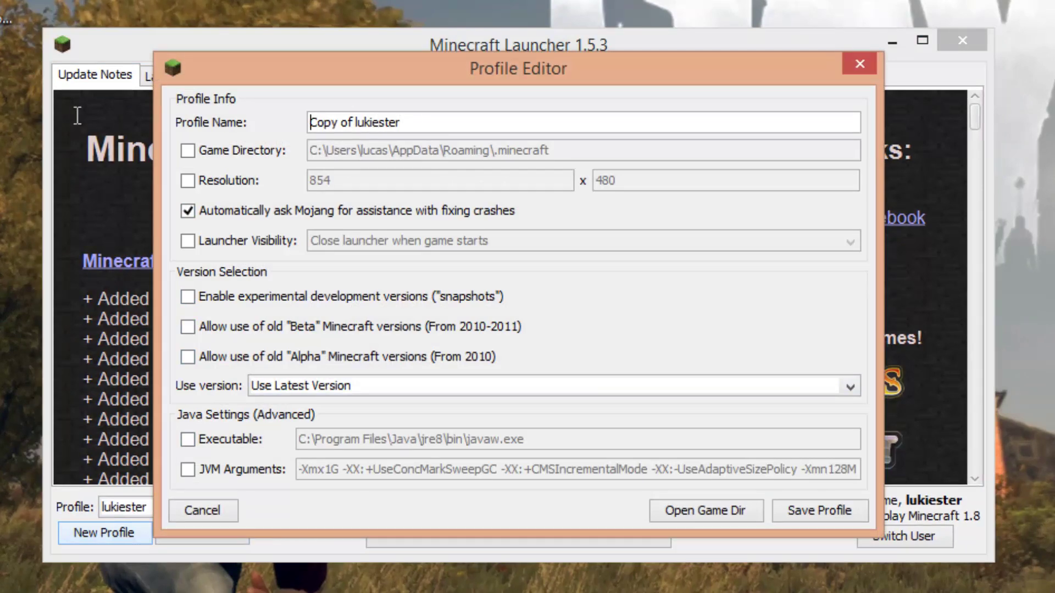
{"action": "left_click", "coordinate": [492, 117]}
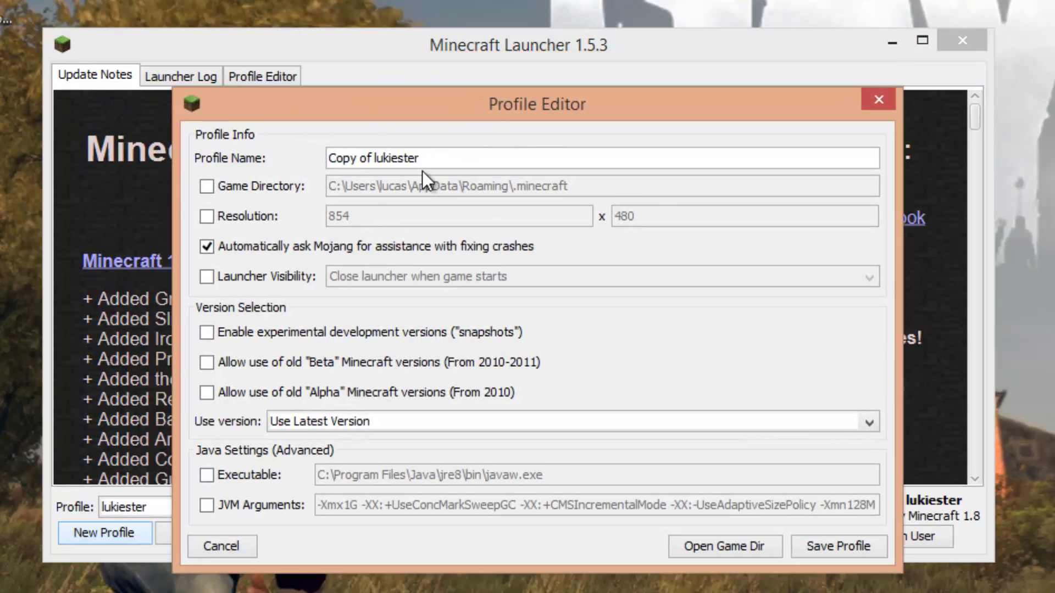
{"action": "mouse_move", "coordinate": [338, 98]}
{"action": "left_mouse_down"}
{"action": "mouse_move", "coordinate": [347, 2]}
{"action": "mouse_move", "coordinate": [330, 65]}
{"action": "left_mouse_up"}
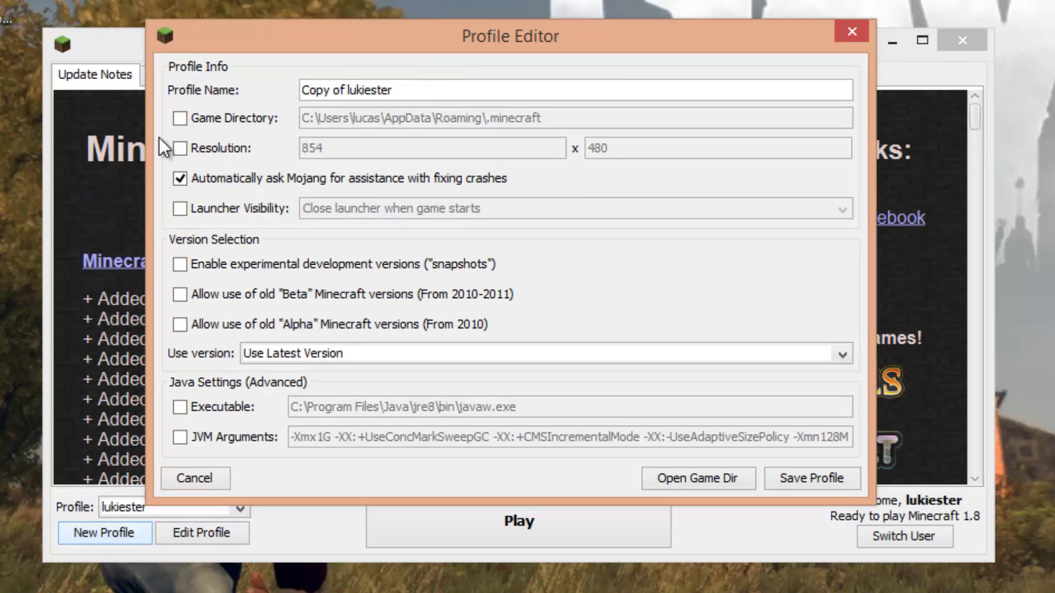
{"action": "key", "text": "BackSpace"}
{"action": "key", "text": "BackSpace"}
{"action": "key", "text": "BackSpace"}
{"action": "type", "text": "Mod_TMI"}
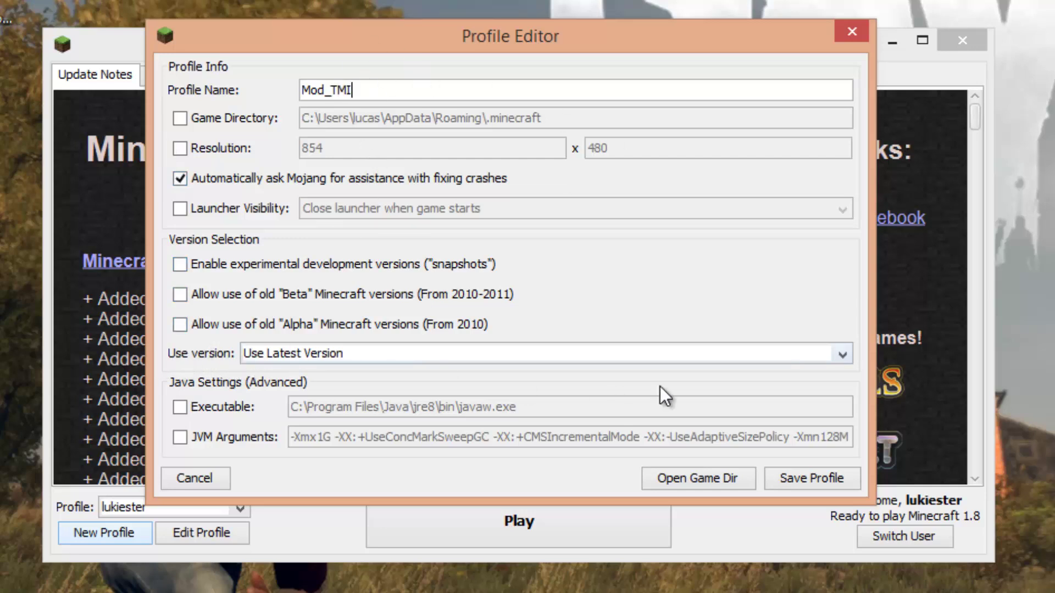
{"action": "left_click", "coordinate": [837, 357]}
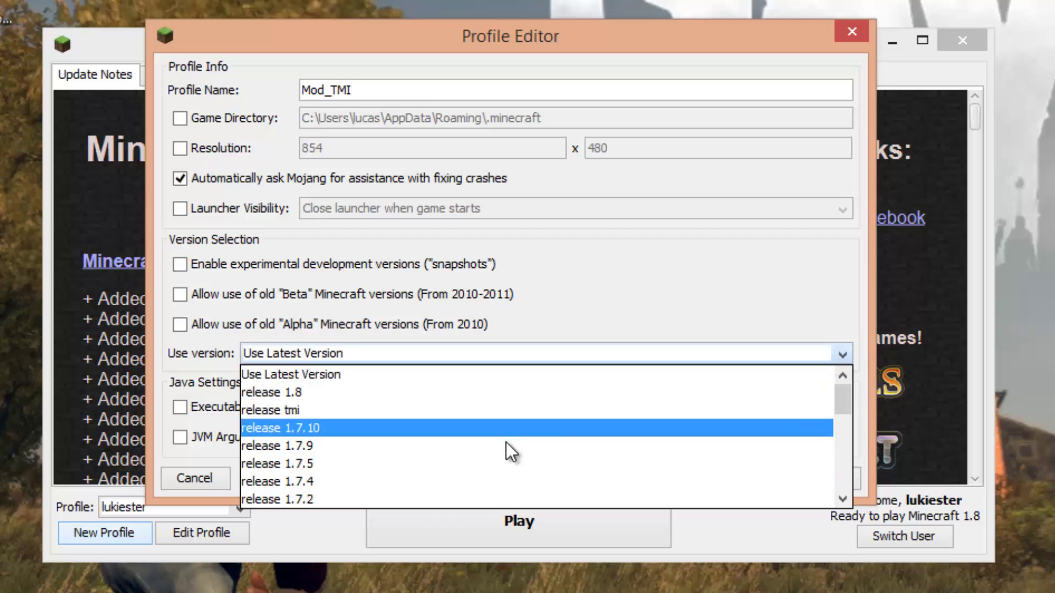
{"action": "left_click", "coordinate": [285, 414]}
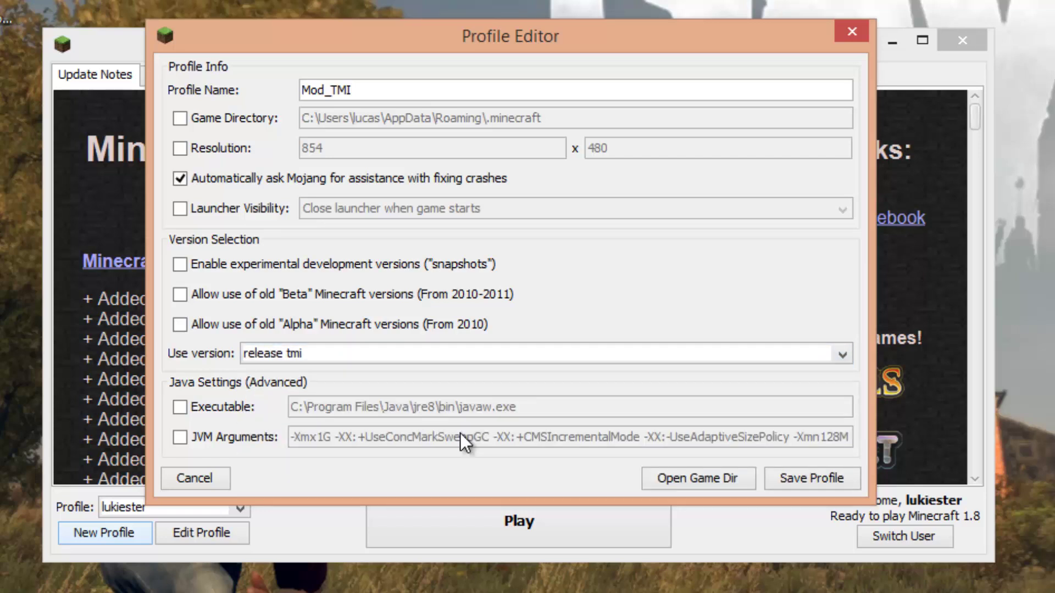
{"action": "left_click", "coordinate": [815, 479]}
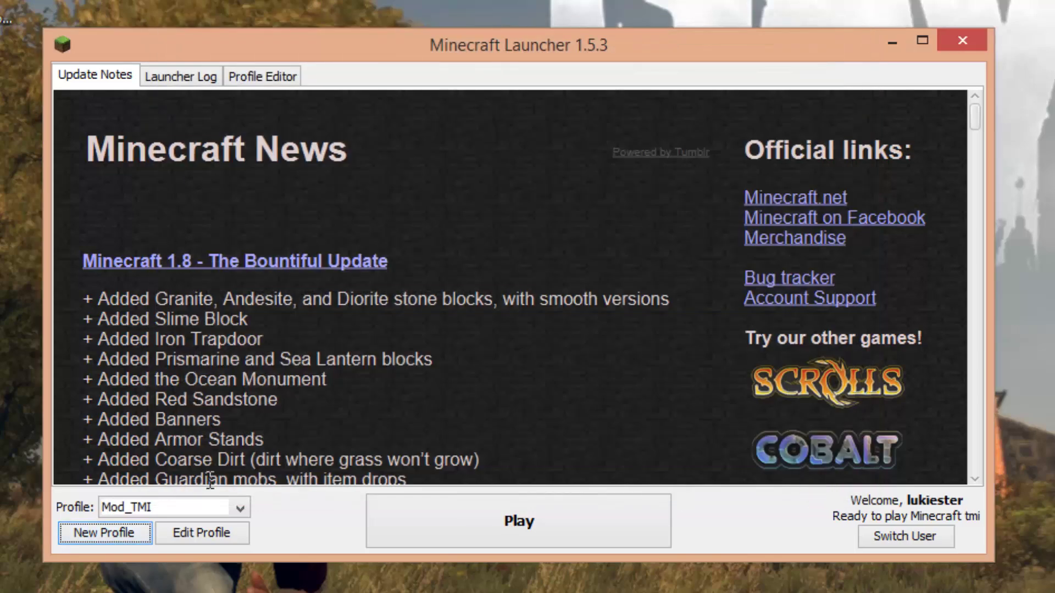
Step: Review the profiles, select Mod_TMI, and launch Minecraft 1.8 with it
{"action": "left_click", "coordinate": [236, 505]}
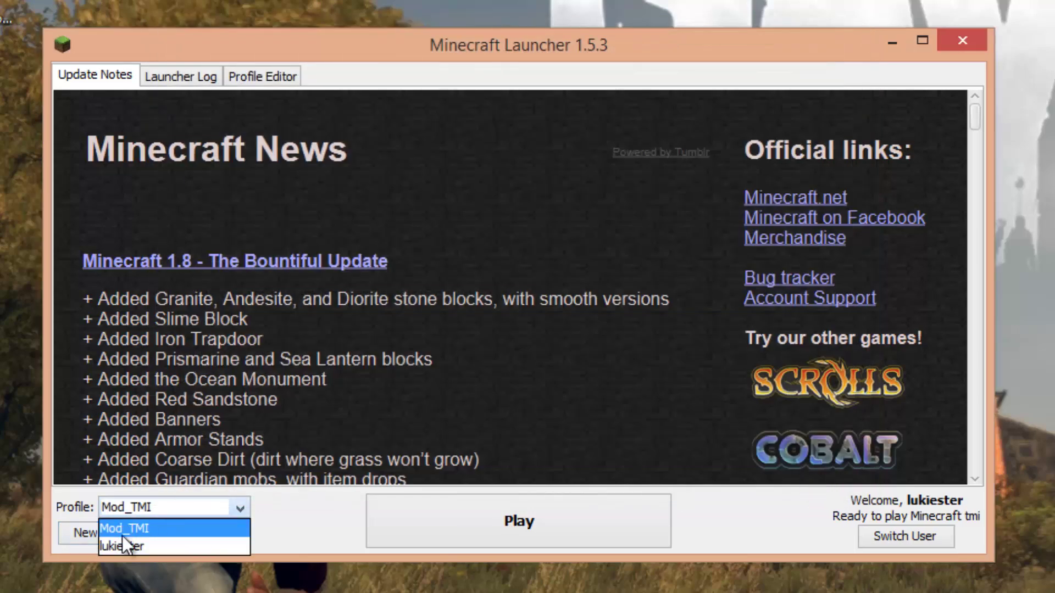
{"action": "left_click", "coordinate": [112, 545]}
{"action": "left_click", "coordinate": [200, 530]}
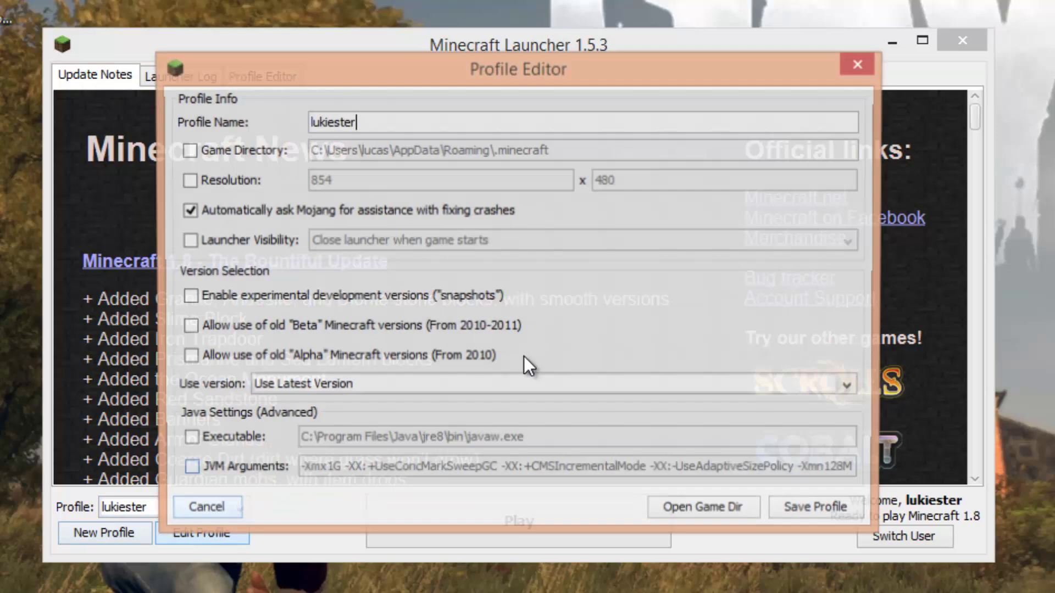
{"action": "left_click", "coordinate": [796, 515]}
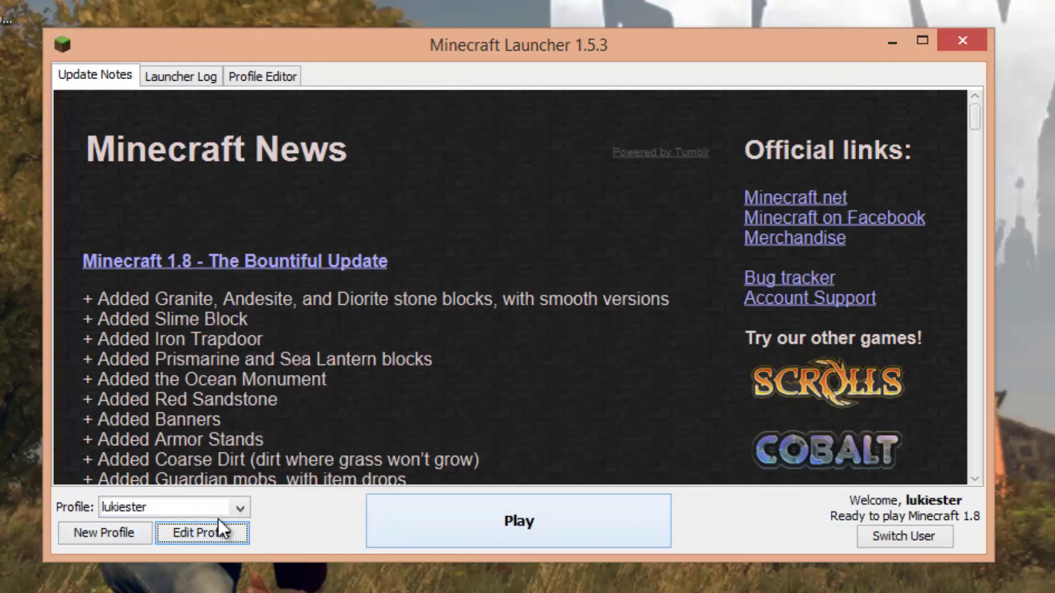
{"action": "left_click", "coordinate": [167, 511]}
{"action": "left_click", "coordinate": [127, 530]}
{"action": "left_click", "coordinate": [179, 537]}
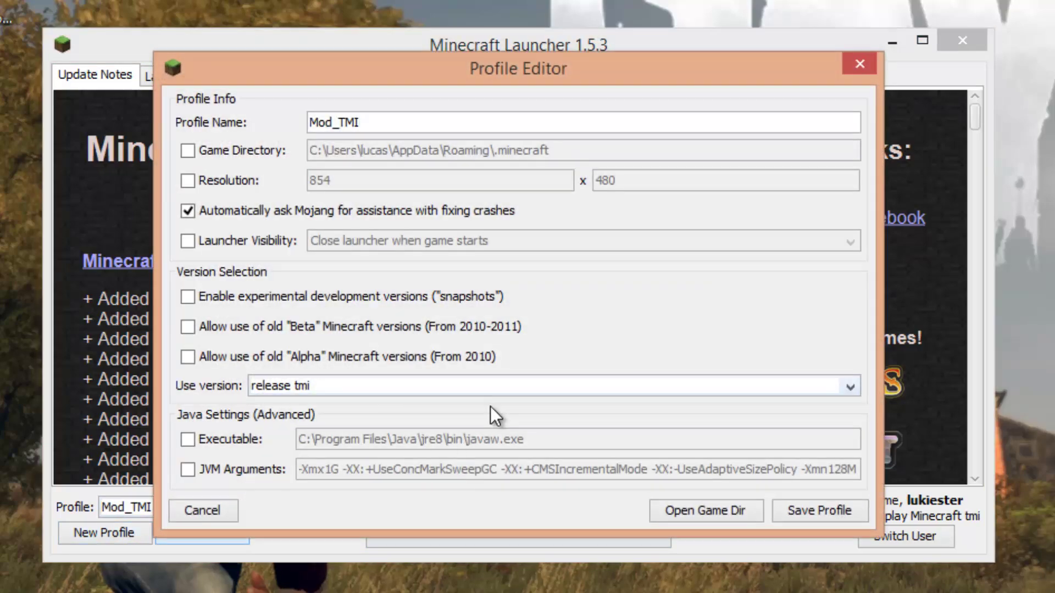
{"action": "left_click", "coordinate": [794, 514]}
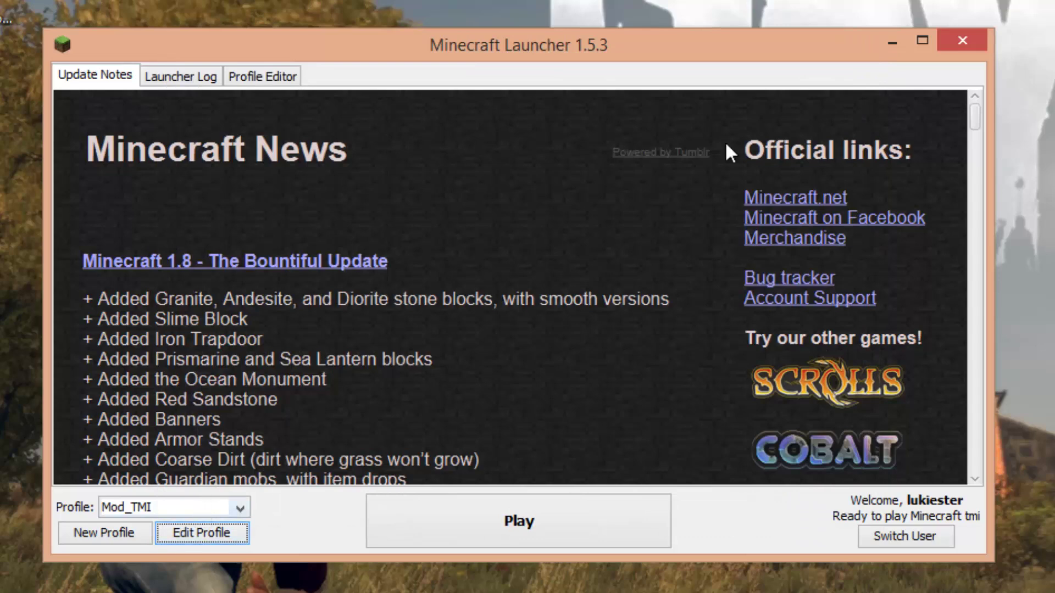
{"action": "left_click", "coordinate": [198, 509]}
{"action": "left_click", "coordinate": [154, 523]}
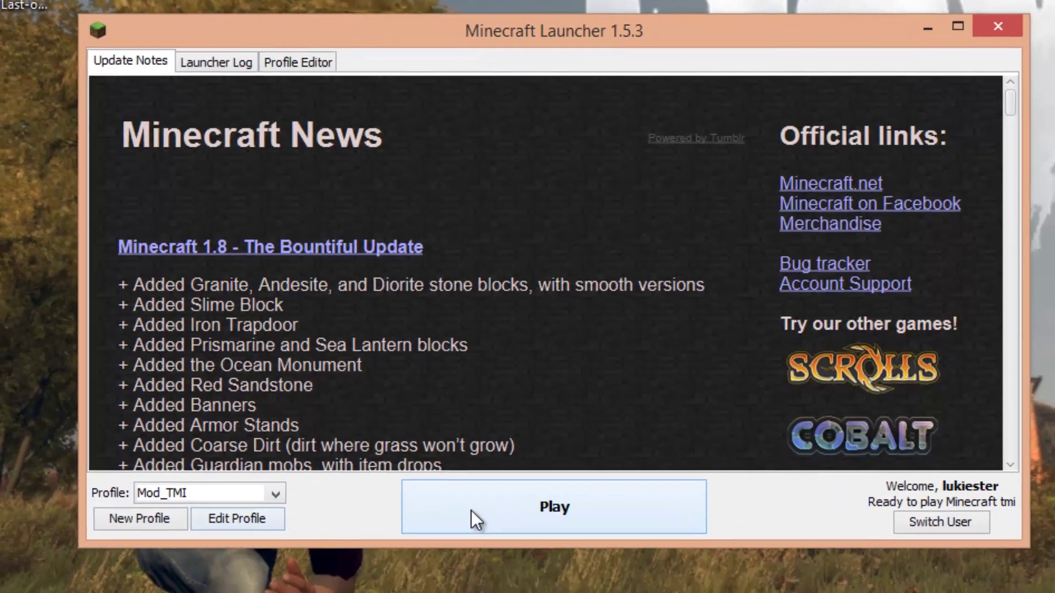
{"action": "left_click", "coordinate": [425, 531]}
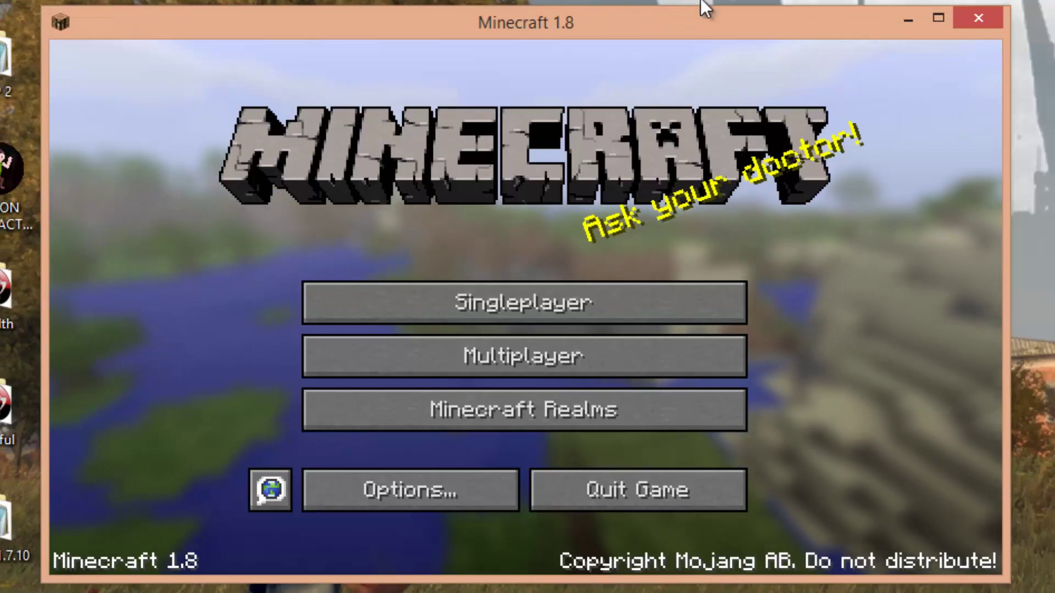
Step: Create and load a new singleplayer world in Creative game mode
{"action": "left_click", "coordinate": [390, 294]}
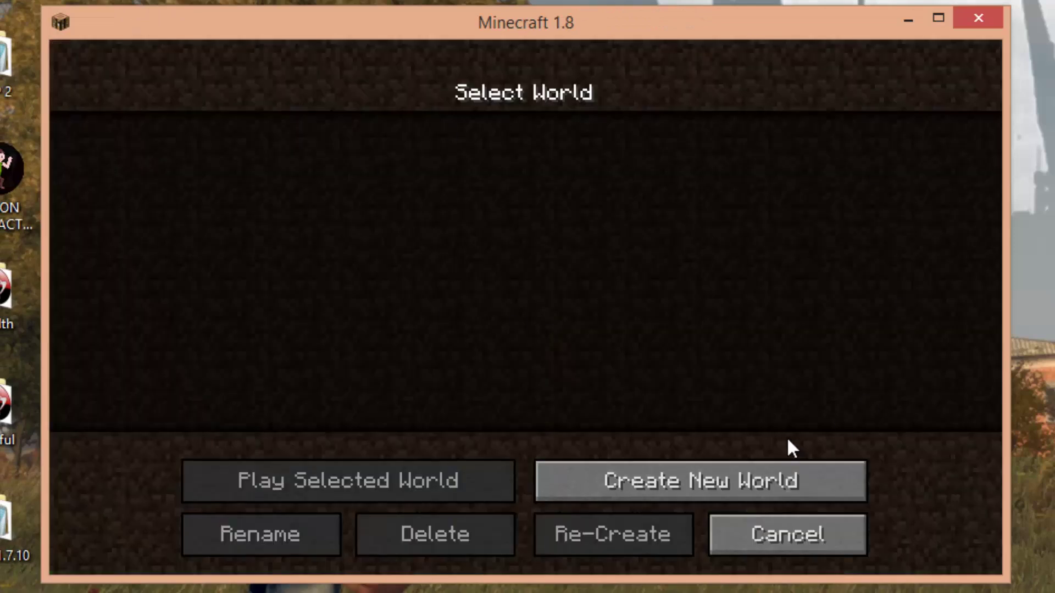
{"action": "left_click", "coordinate": [785, 481]}
{"action": "left_click", "coordinate": [533, 314]}
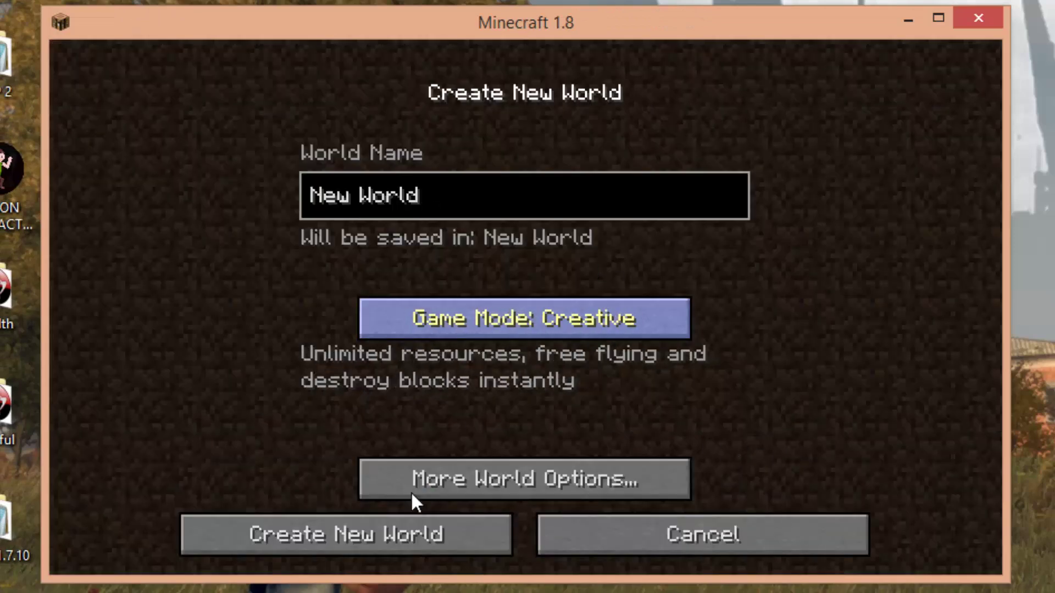
{"action": "double_click", "coordinate": [428, 325]}
{"action": "left_click", "coordinate": [456, 333]}
{"action": "left_click", "coordinate": [354, 541]}
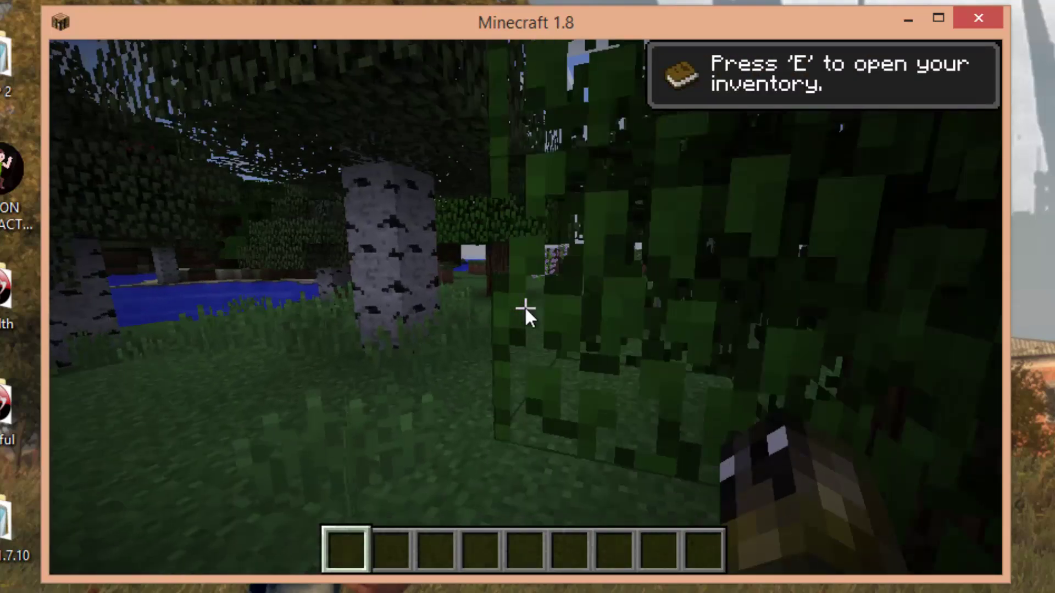
Step: Open the inventory to confirm the TooManyItems panel, page through its items, then walk forward
{"action": "key", "text": "e"}
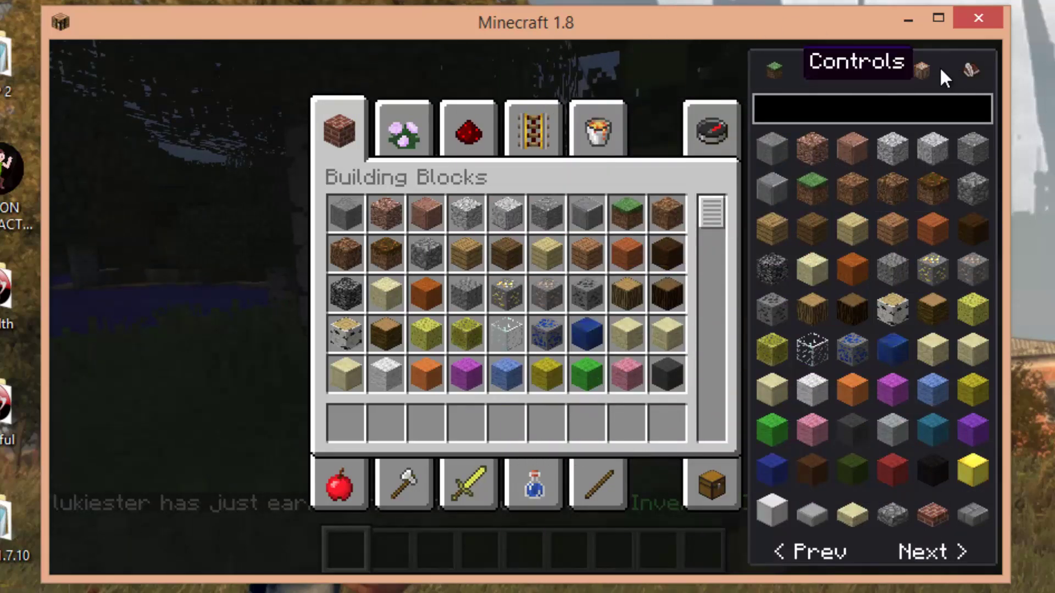
{"action": "left_click", "coordinate": [933, 547]}
{"action": "left_click", "coordinate": [931, 542]}
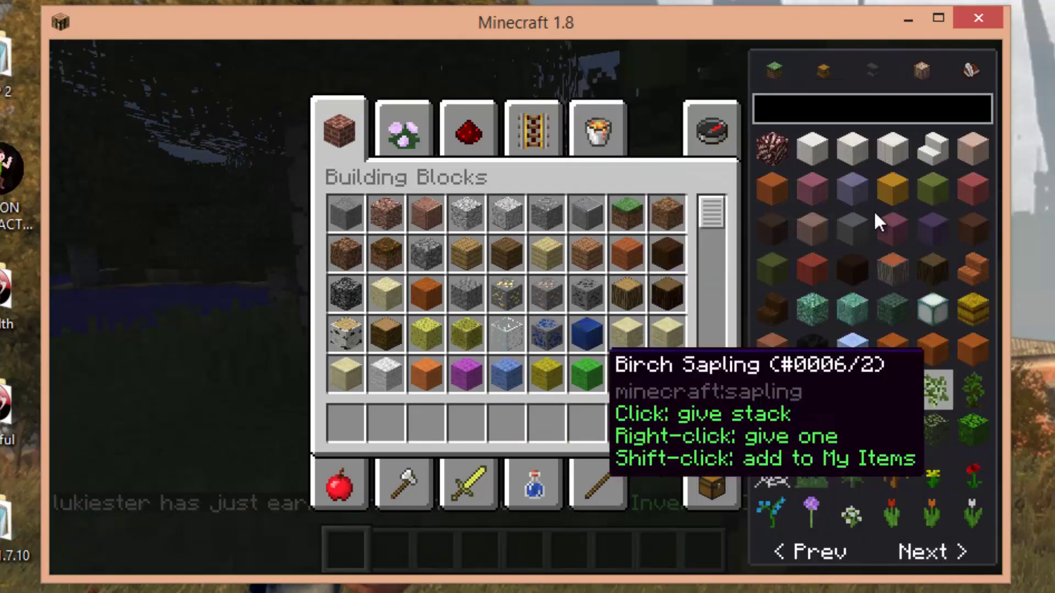
{"action": "key", "text": "e"}
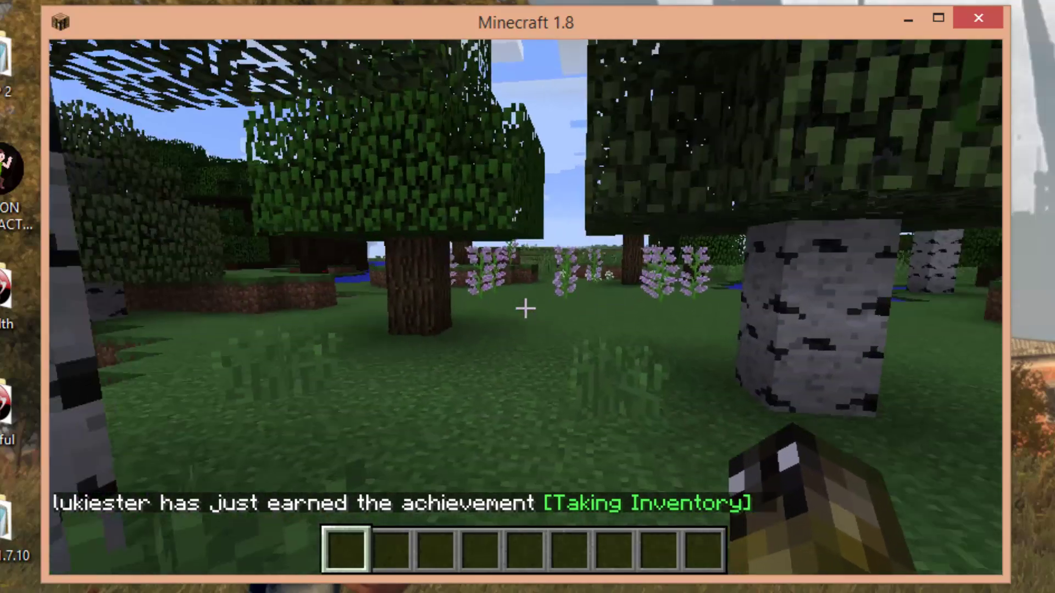
{"action": "key", "text": "e"}
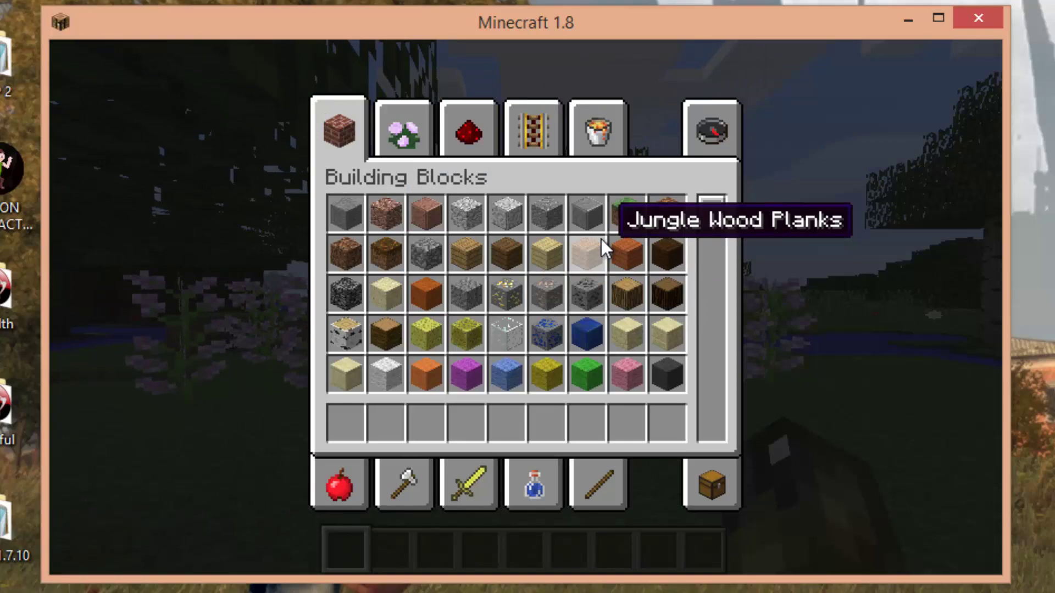
{"action": "key", "text": "e"}
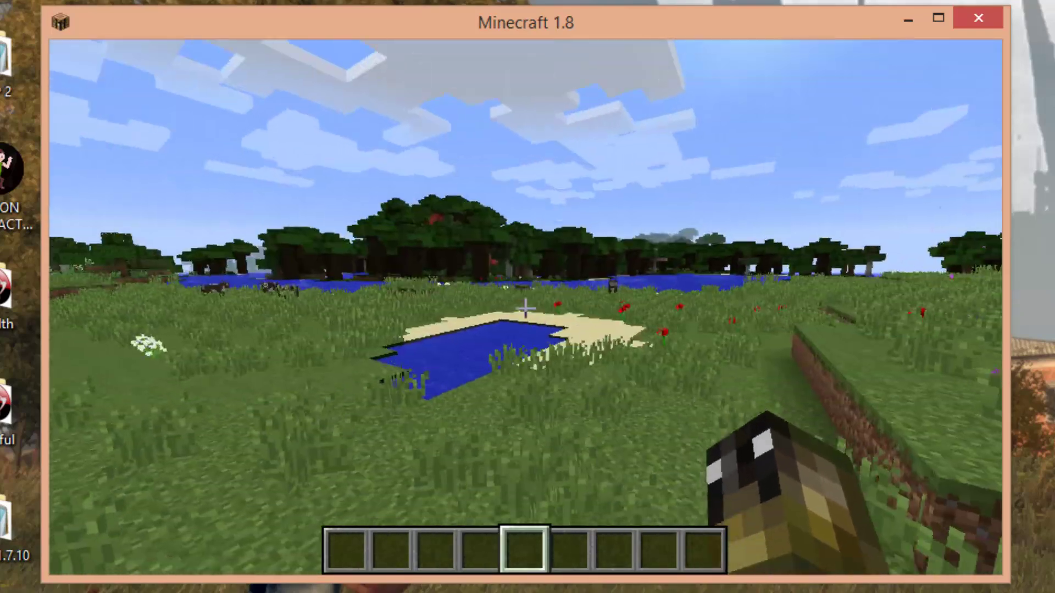
{"action": "key", "text": "e"}
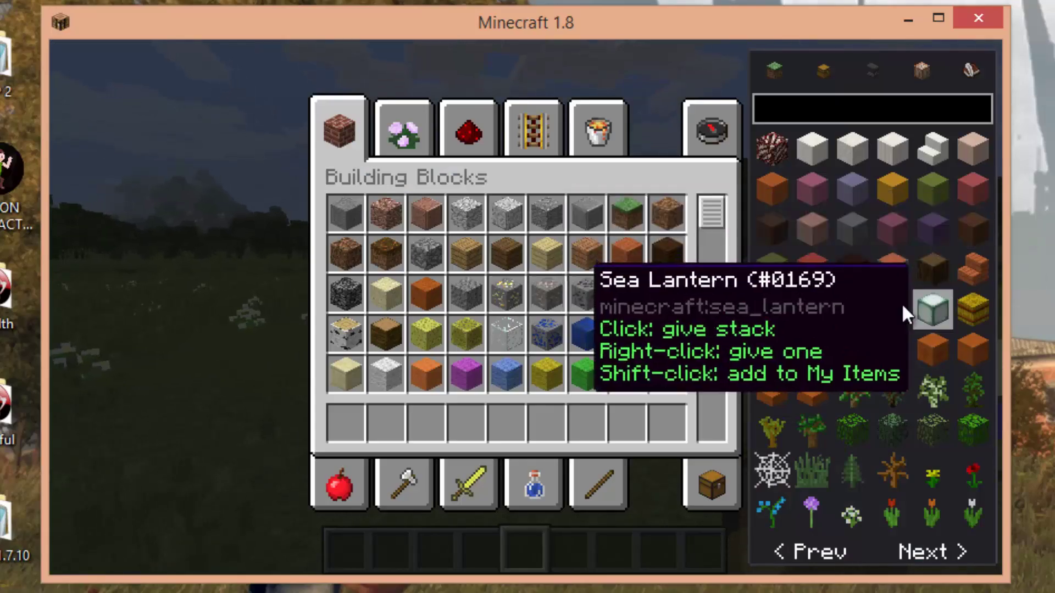
{"action": "key", "text": "e"}
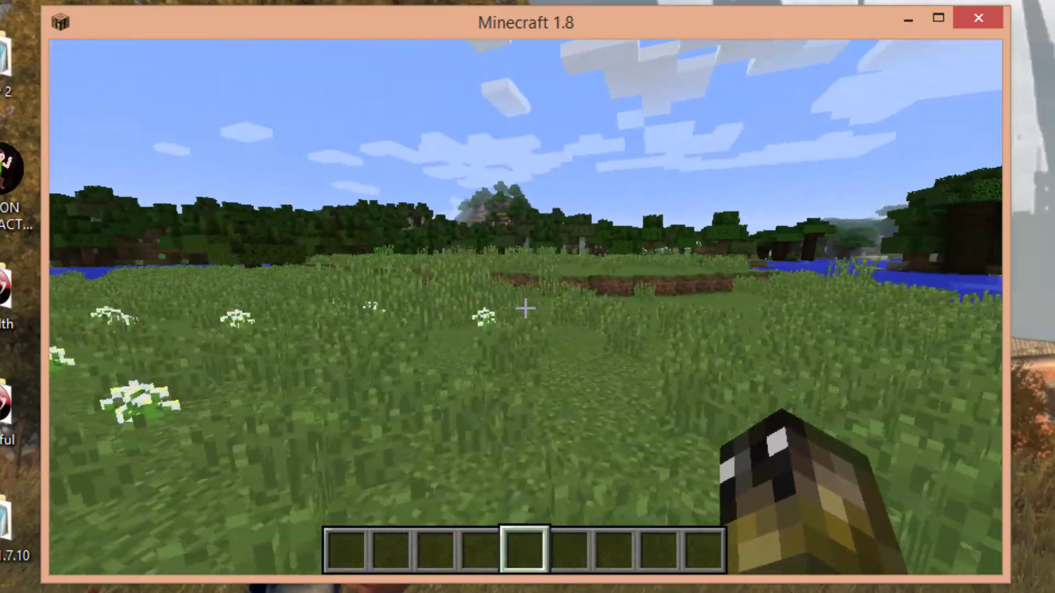
{"action": "scroll", "coordinate": [526, 310], "scroll_direction": "up", "scroll_amount": 4}
{"action": "key", "text": "w"}
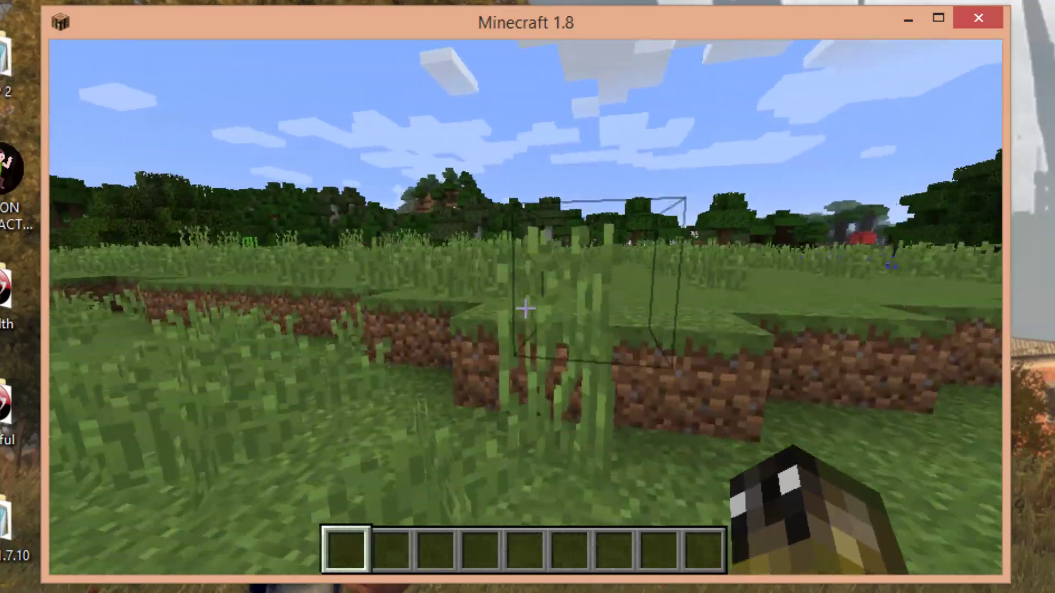